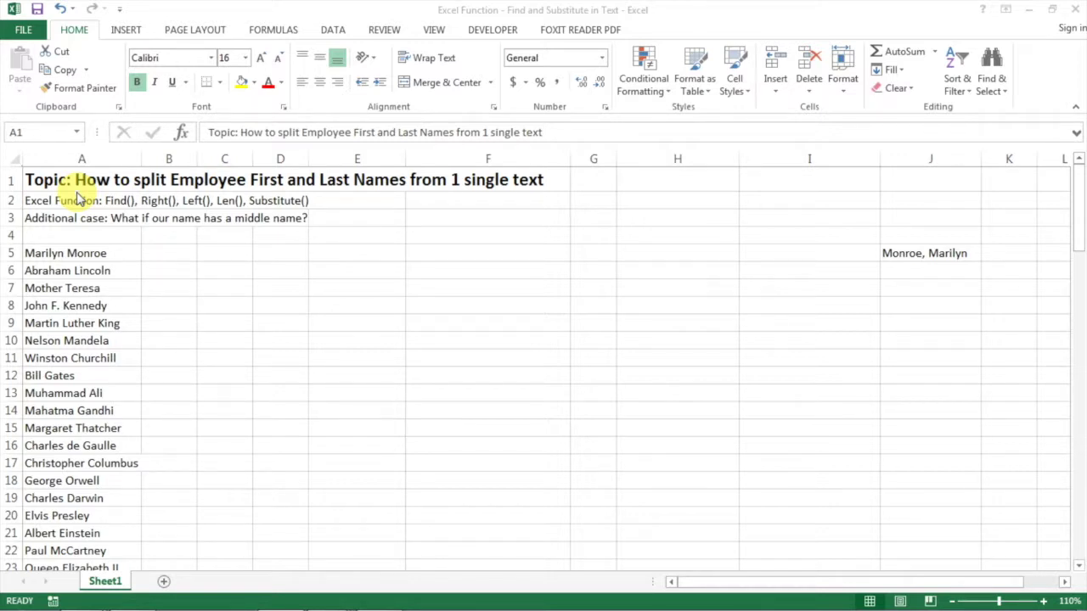
# - Review the names in A5:A9 and the target result Monroe, Marilyn
pyautogui.moveTo(73, 268); pyautogui.dragTo(80, 324)
pyautogui.click(73, 252)
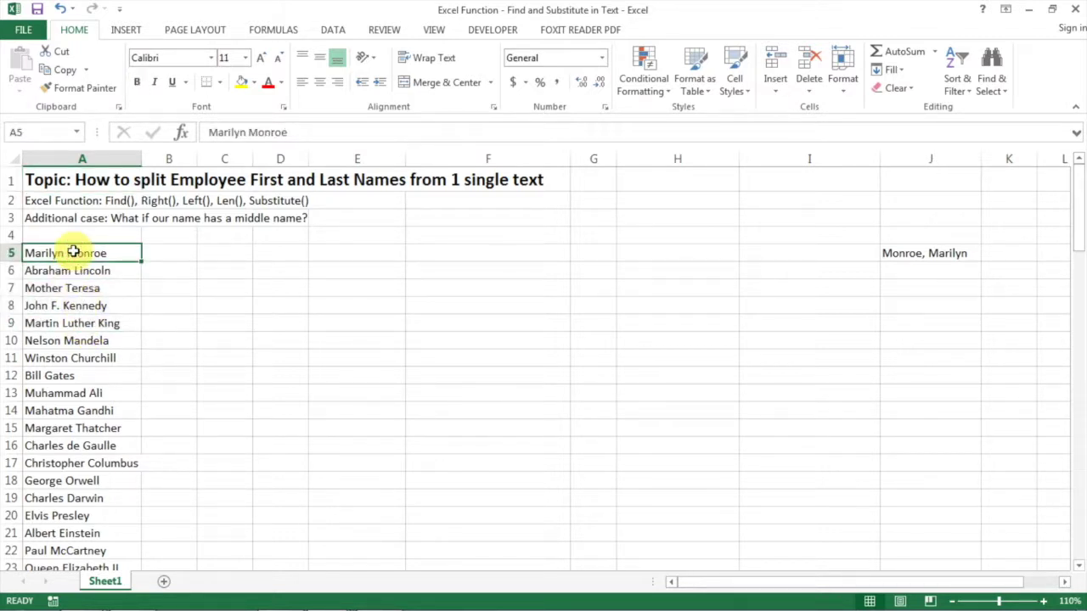
pyautogui.press('Right')
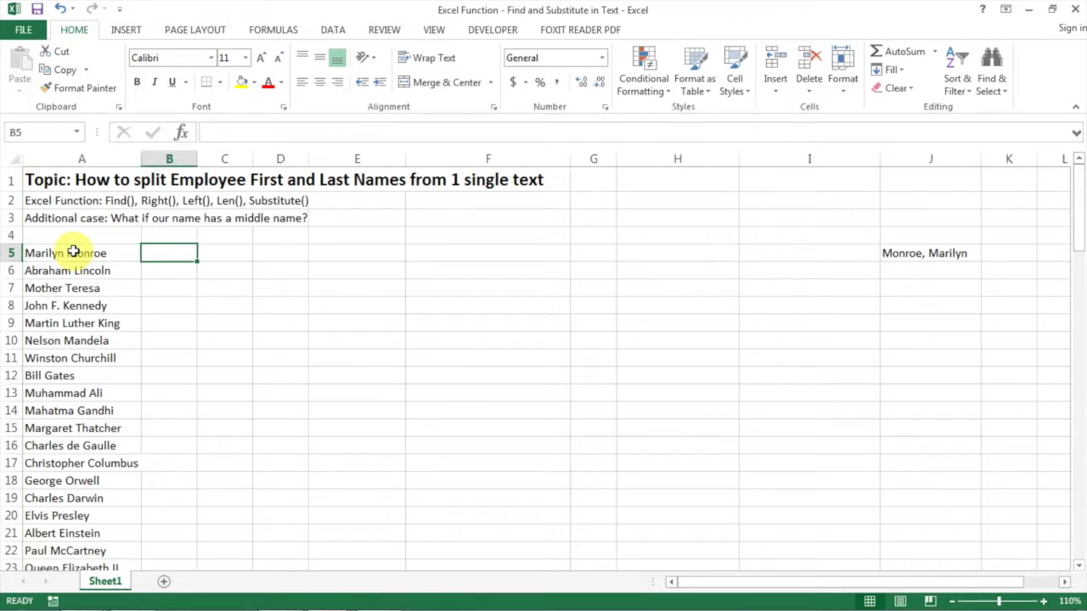
pyautogui.hotkey('ctrl', 'Right')
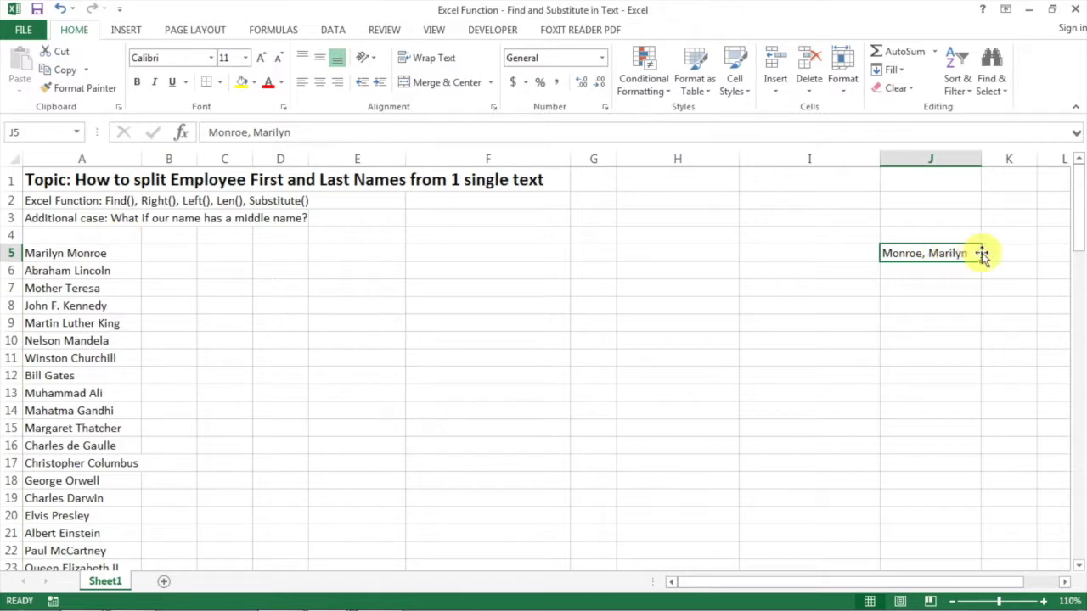
# - Enter =FIND(" ",A5,1) in B5 to get the space position 8
pyautogui.click(178, 254)
pyautogui.write('=')
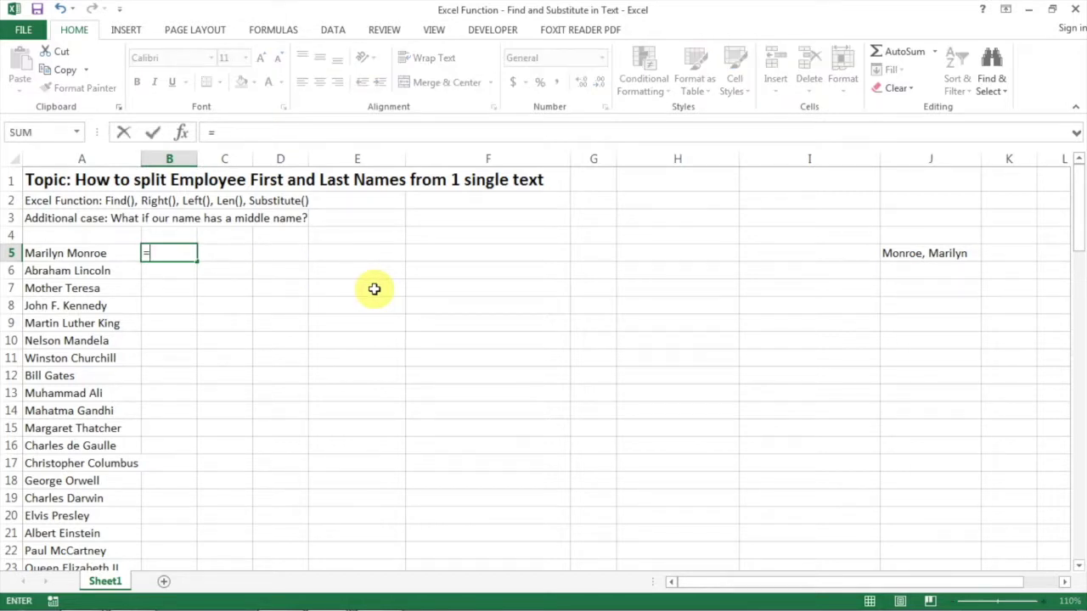
pyautogui.write('find(')
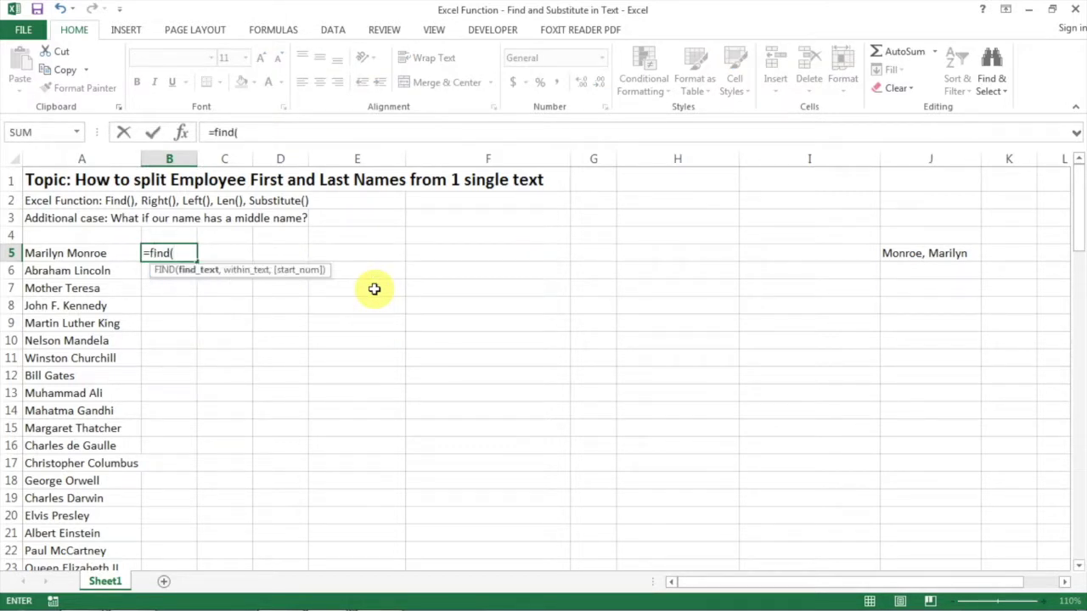
pyautogui.write('" "')
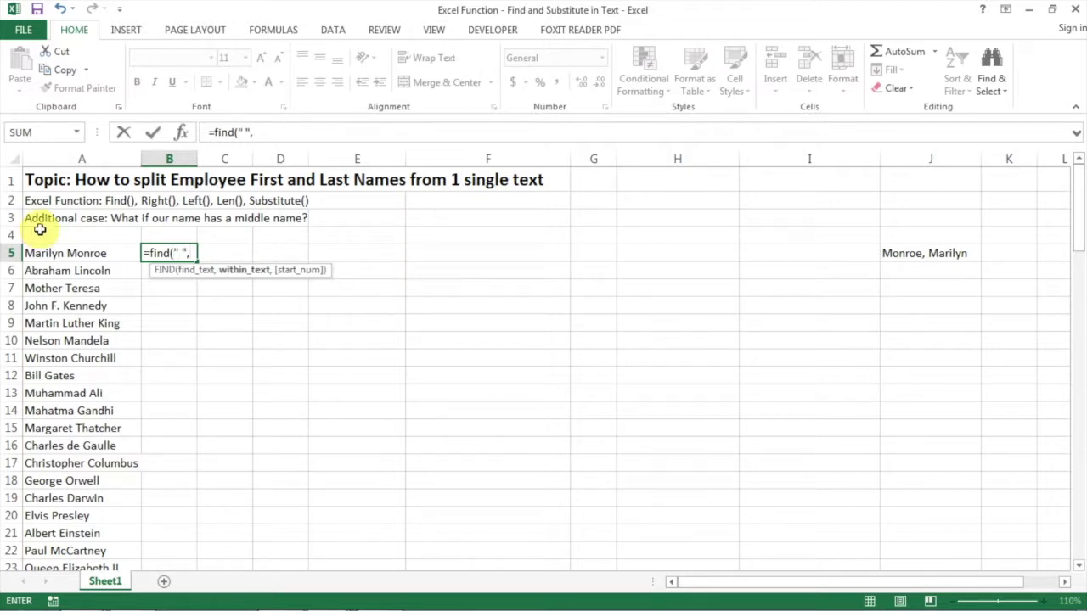
pyautogui.write(',')
pyautogui.click(75, 254)
pyautogui.write(',1')
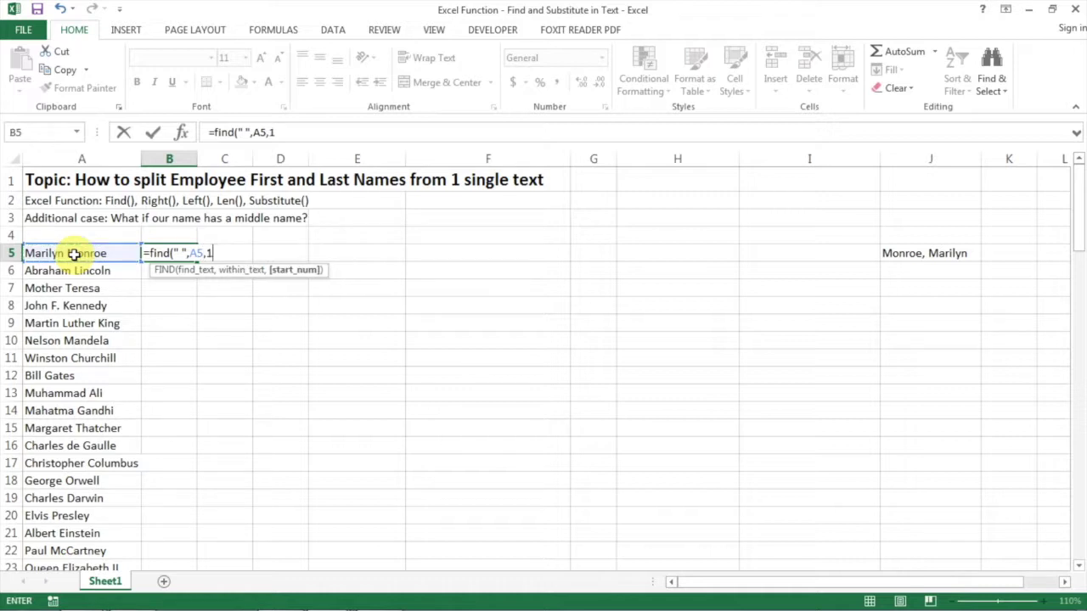
pyautogui.write(')')
pyautogui.press('Return')
pyautogui.press('Up')
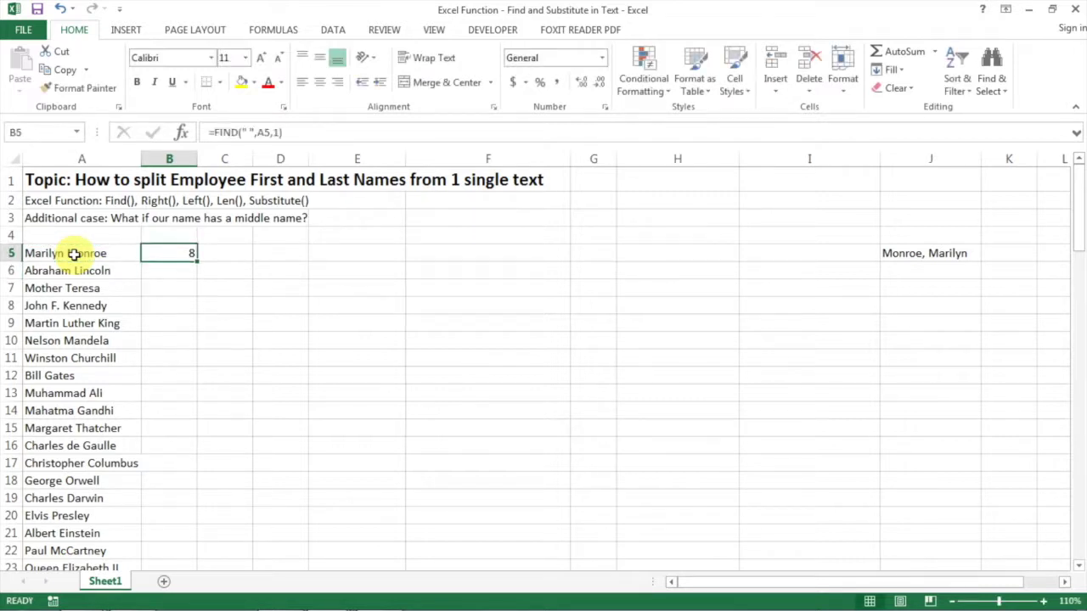
# - Enter =LEFT(A5,B5) in C5 to extract the first name Marilyn
pyautogui.press('Right')
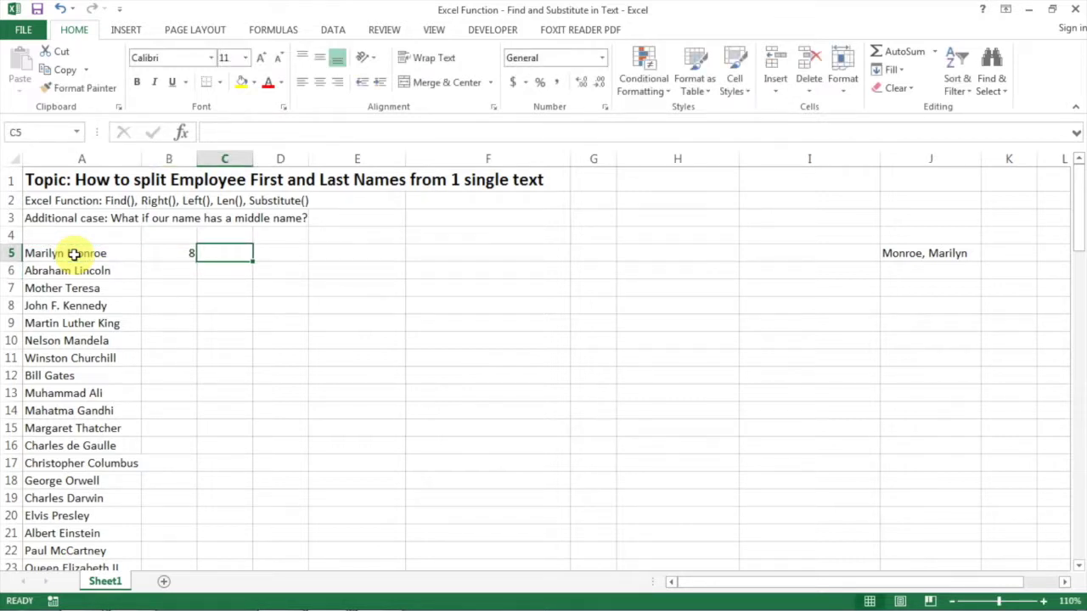
pyautogui.write('=')
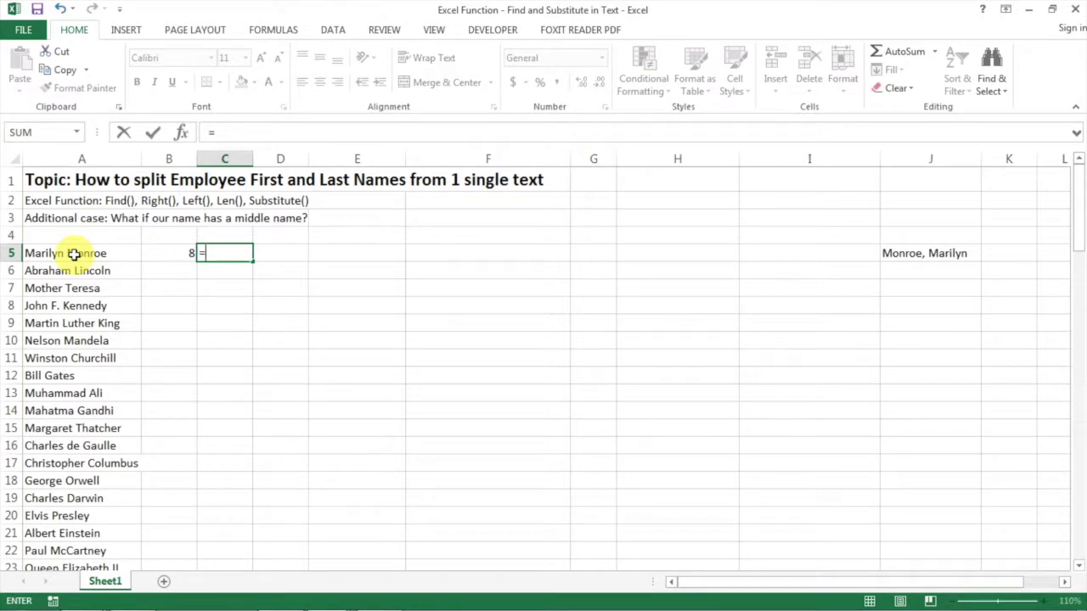
pyautogui.write('lef')
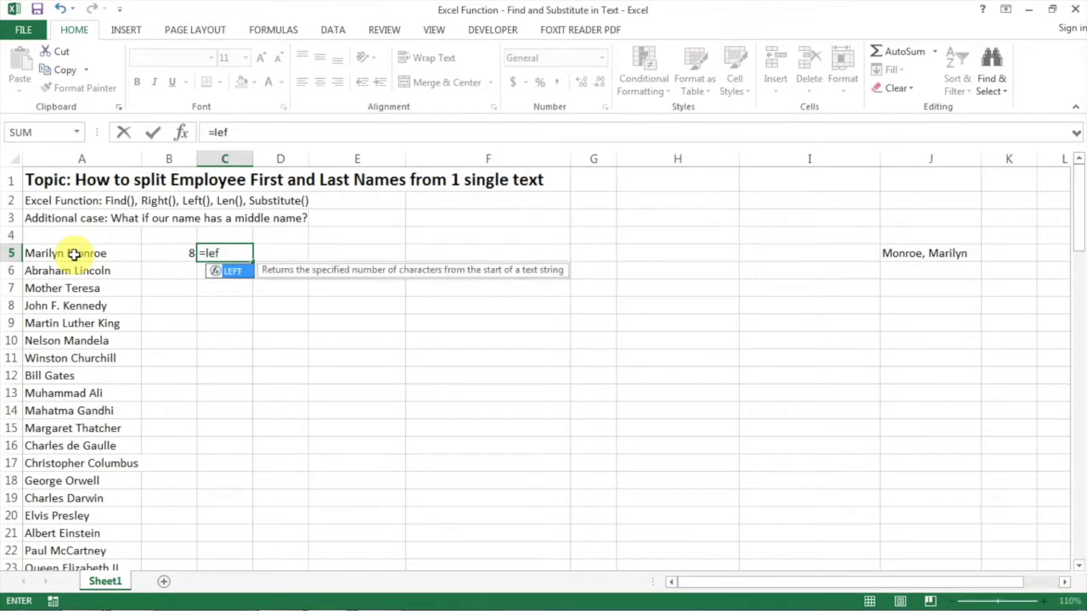
pyautogui.write('t(')
pyautogui.click(75, 254)
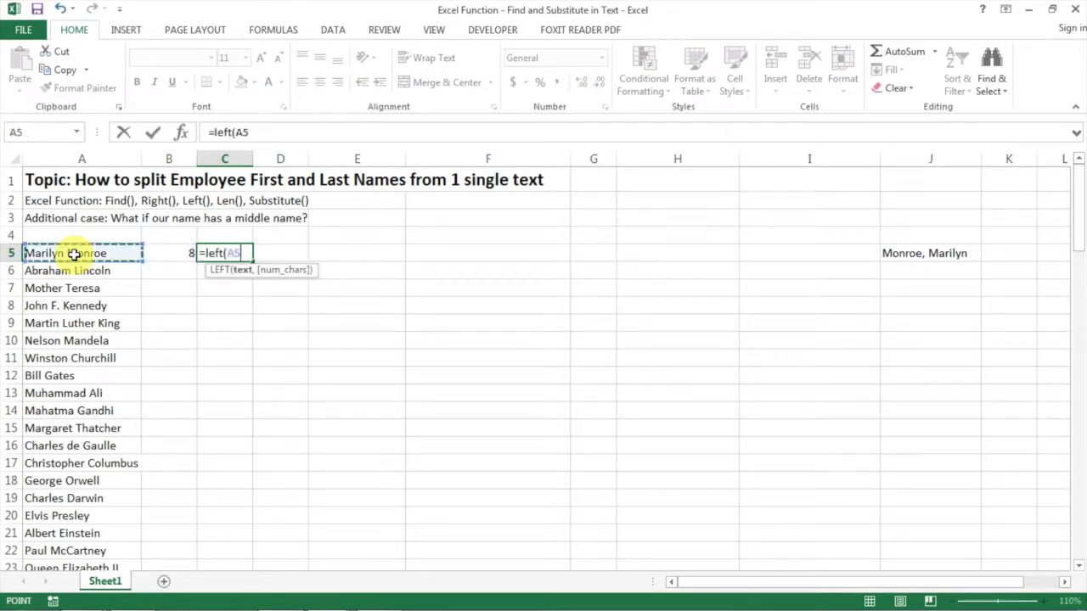
pyautogui.write(',')
pyautogui.click(177, 250)
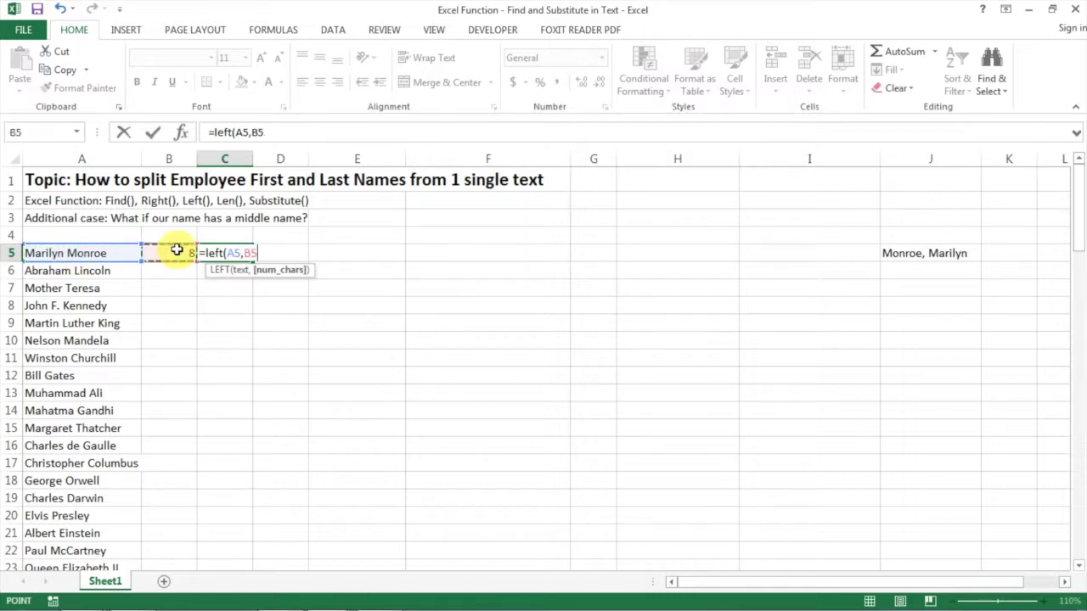
pyautogui.write(')')
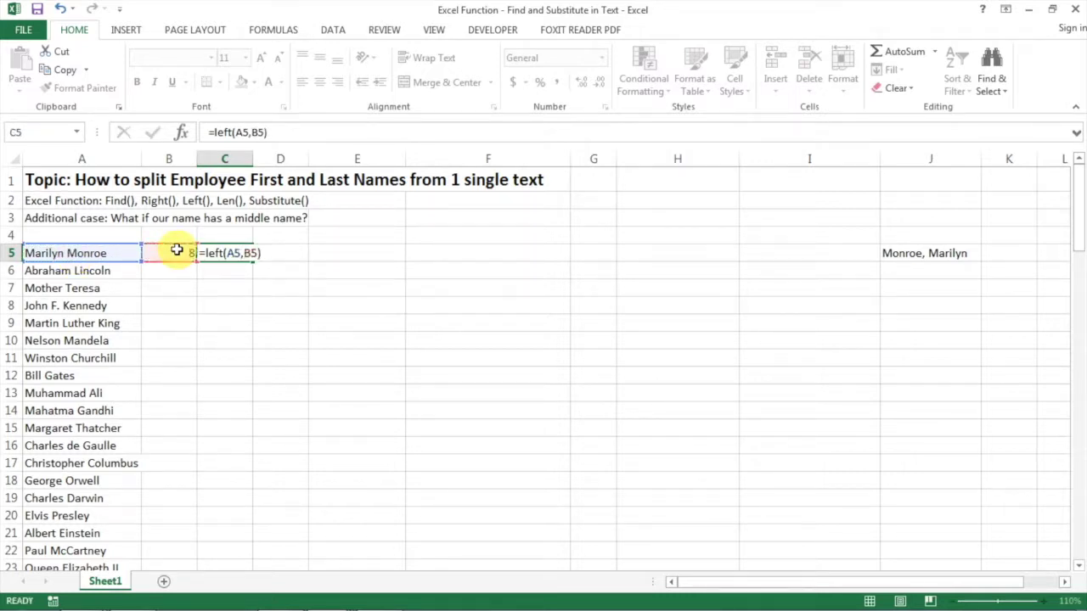
pyautogui.press('Return')
pyautogui.press('Up')
pyautogui.press('Right')
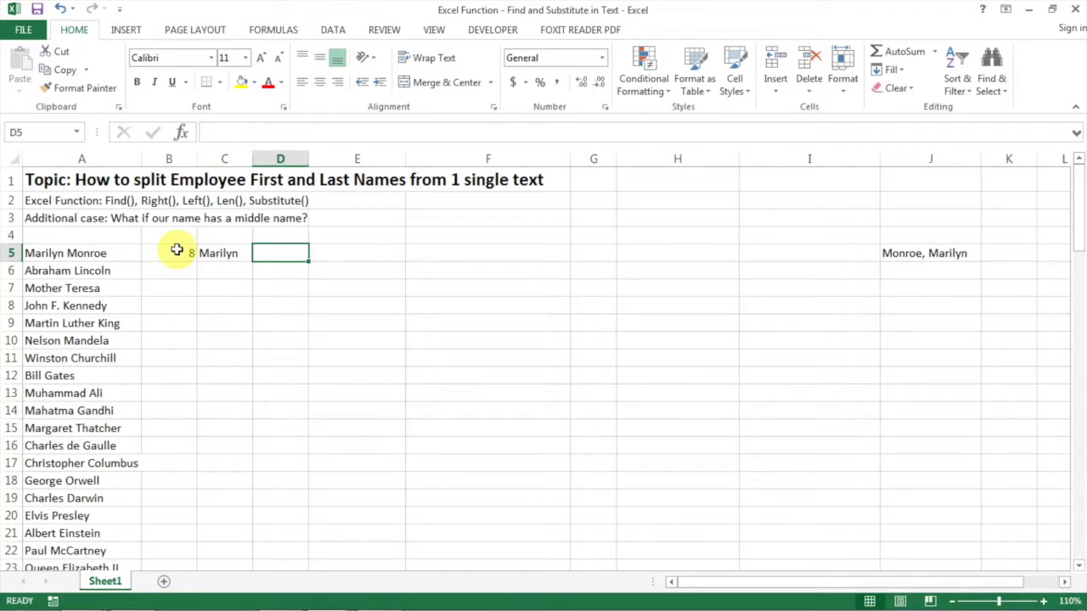
# - Enter =LEN(A5) in D5 to get the name length 15
pyautogui.write('=len')
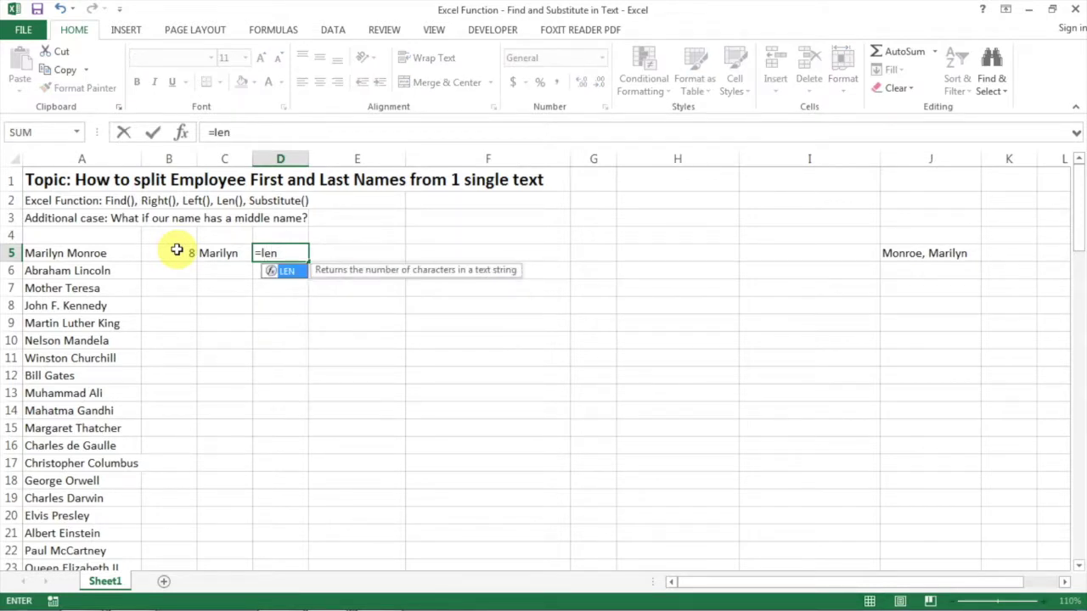
pyautogui.write('(')
pyautogui.press('Left')
pyautogui.press('Left')
pyautogui.press('Left')
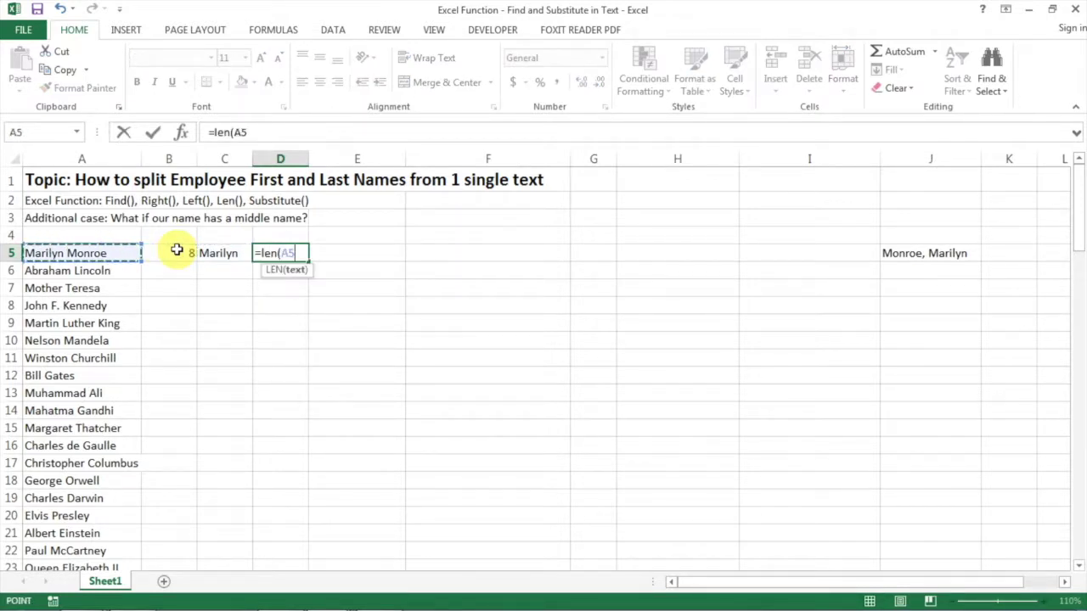
pyautogui.press('Return')
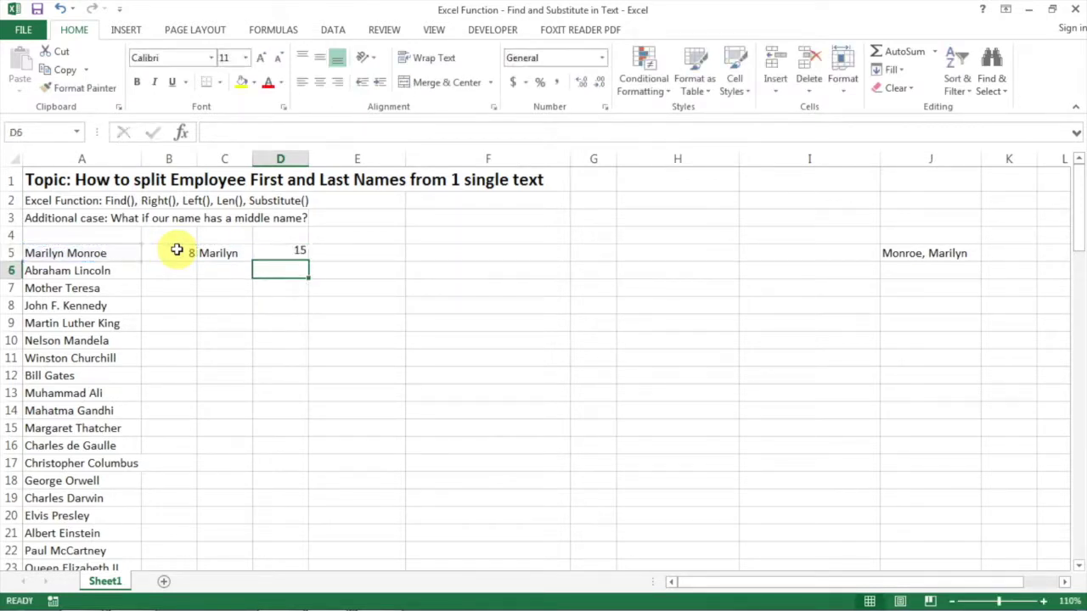
pyautogui.press('Up')
# - Enter =RIGHT(A5,D5-B5) in E5 to return the last name Monroe
pyautogui.press('Right')
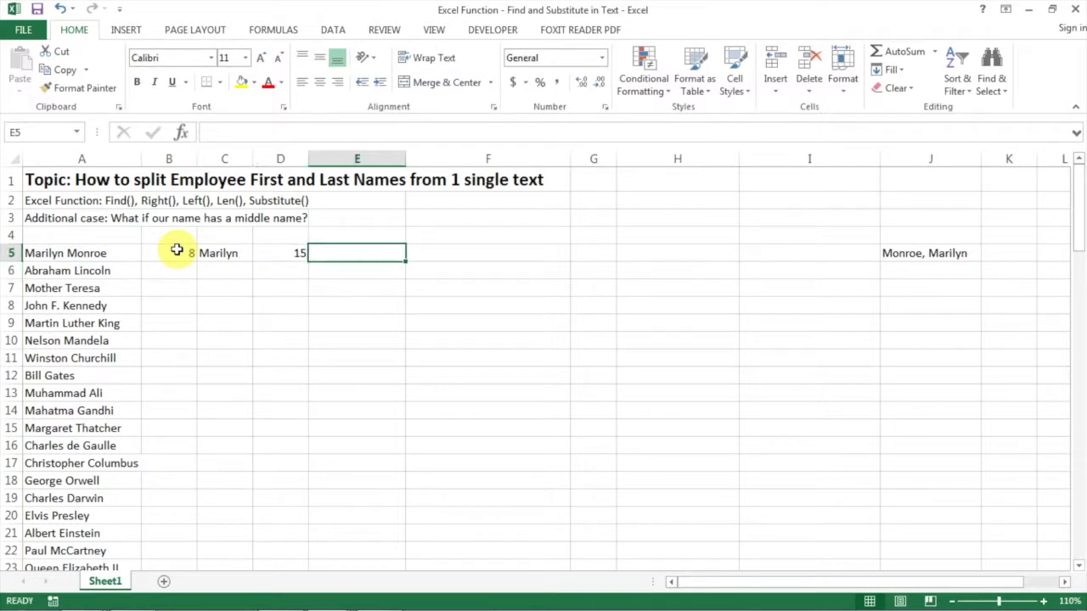
pyautogui.write('=')
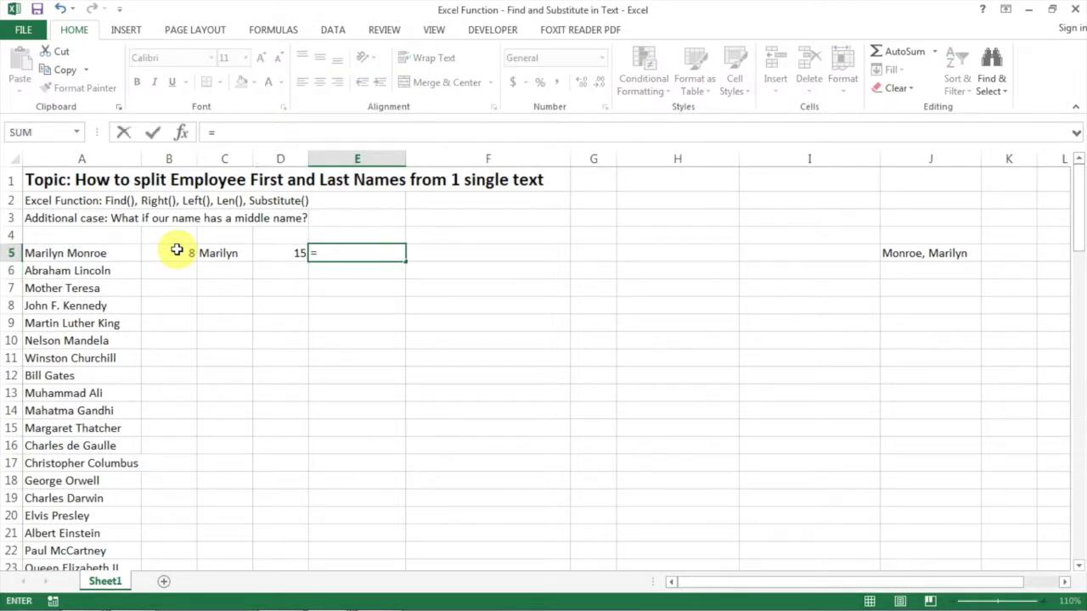
pyautogui.write('right')
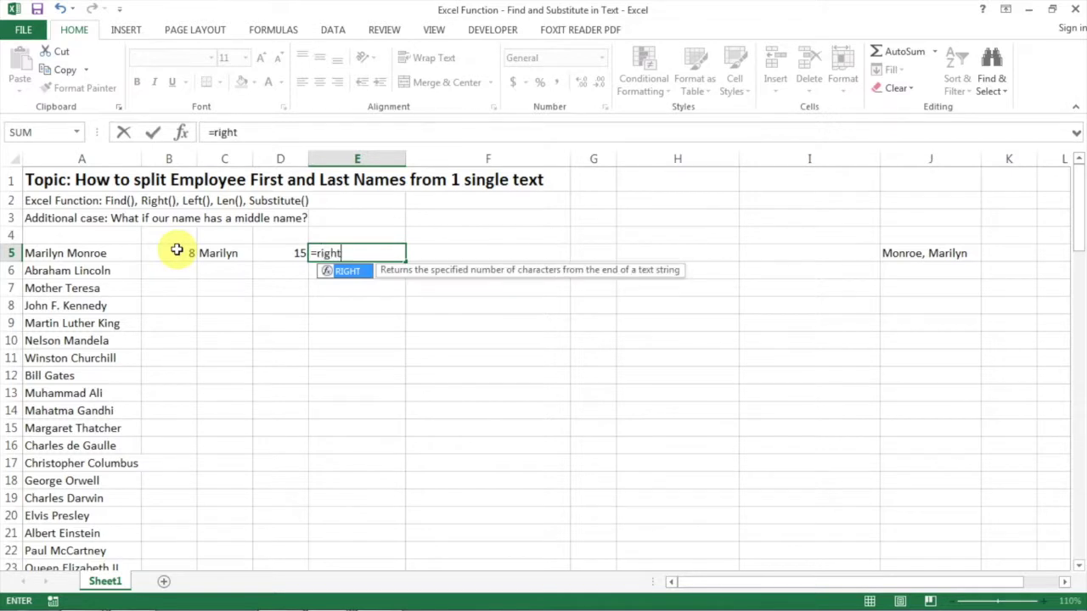
pyautogui.write('(')
pyautogui.press('Left')
pyautogui.press('Left')
pyautogui.press('Left')
pyautogui.press('Left')
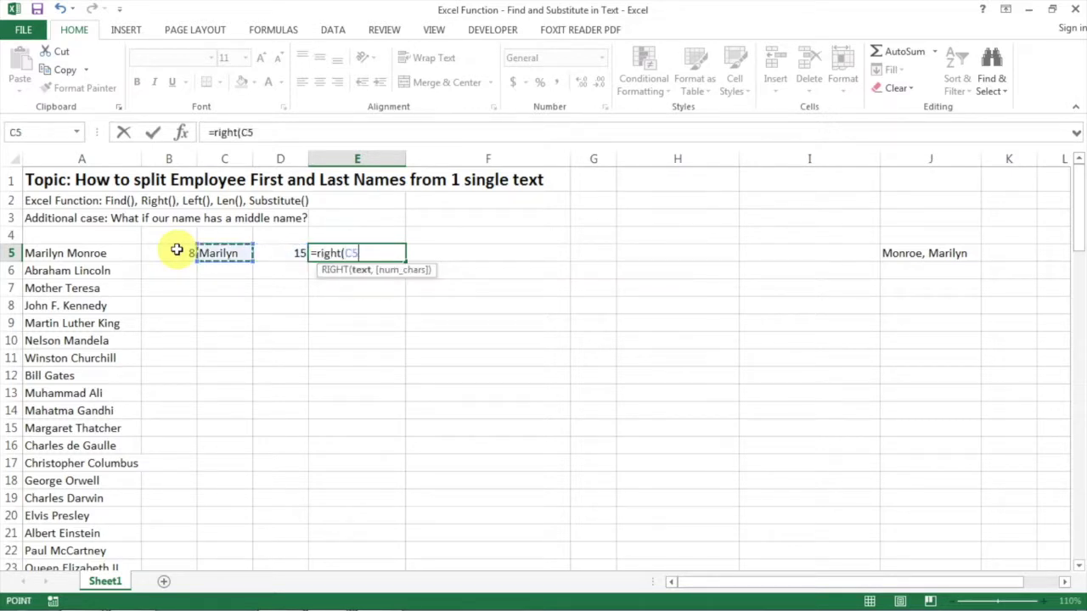
pyautogui.write(',')
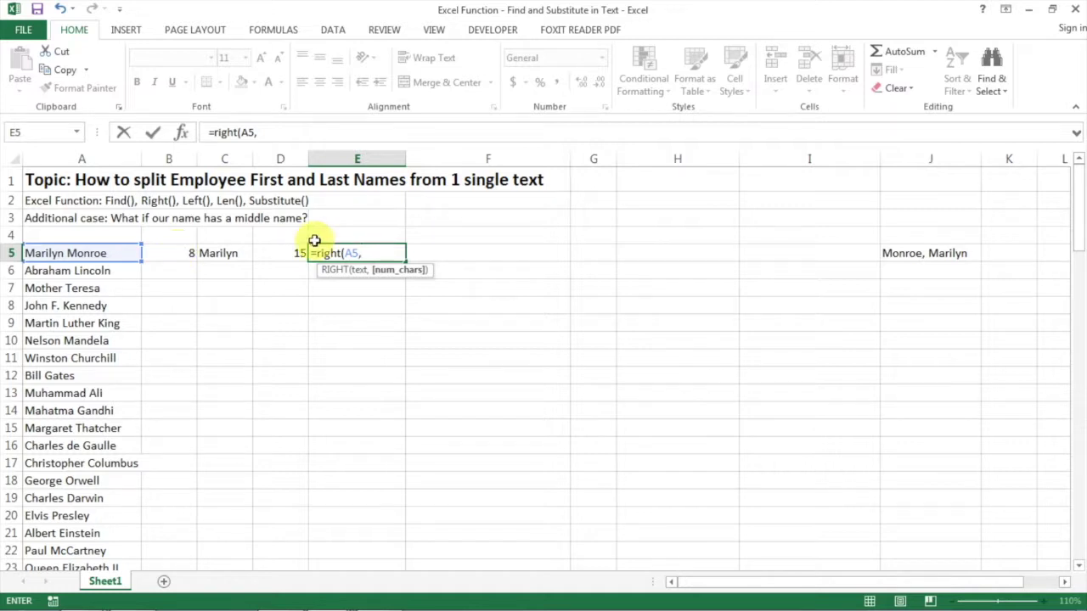
pyautogui.click(292, 252)
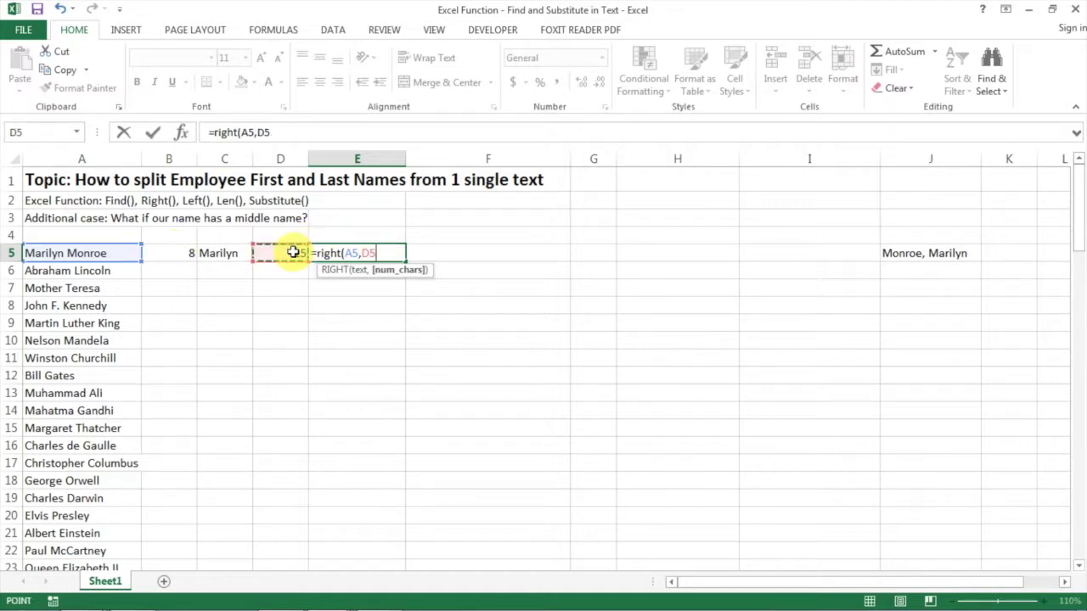
pyautogui.write('-')
pyautogui.click(190, 252)
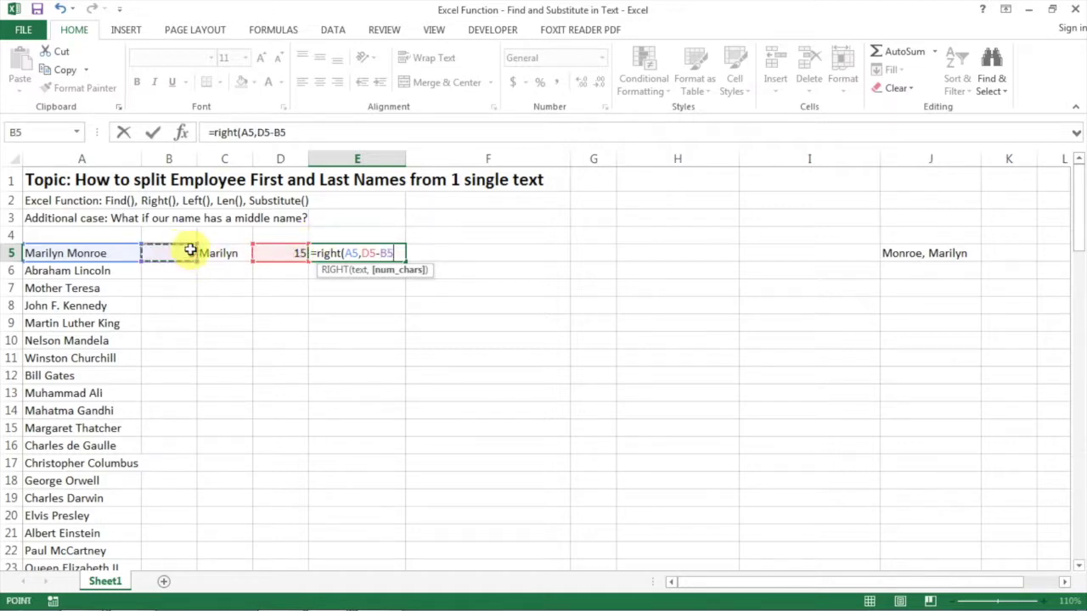
pyautogui.write(')')
pyautogui.press('Return')
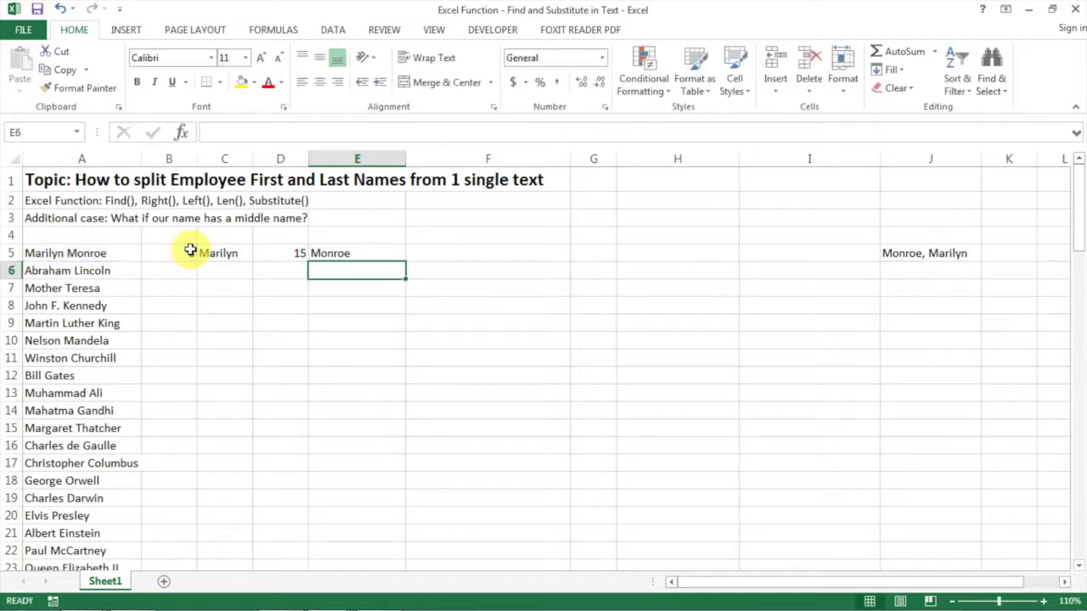
pyautogui.press('Up')
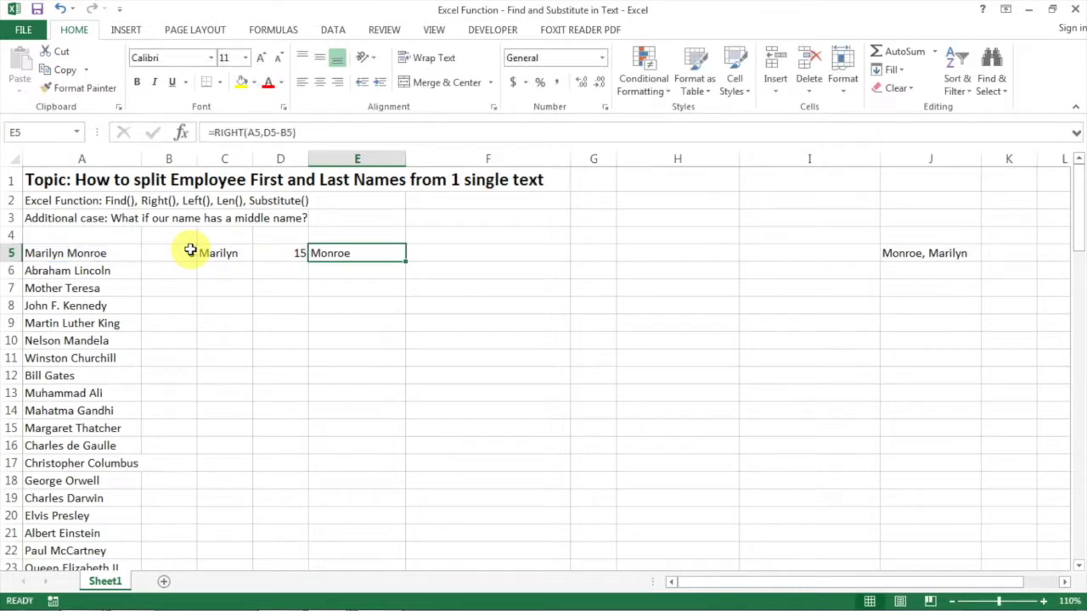
# - Enter =E5&", "&C5 in F5 to show Monroe , Marilyn, then compare with J5
pyautogui.press('Right')
pyautogui.write('=')
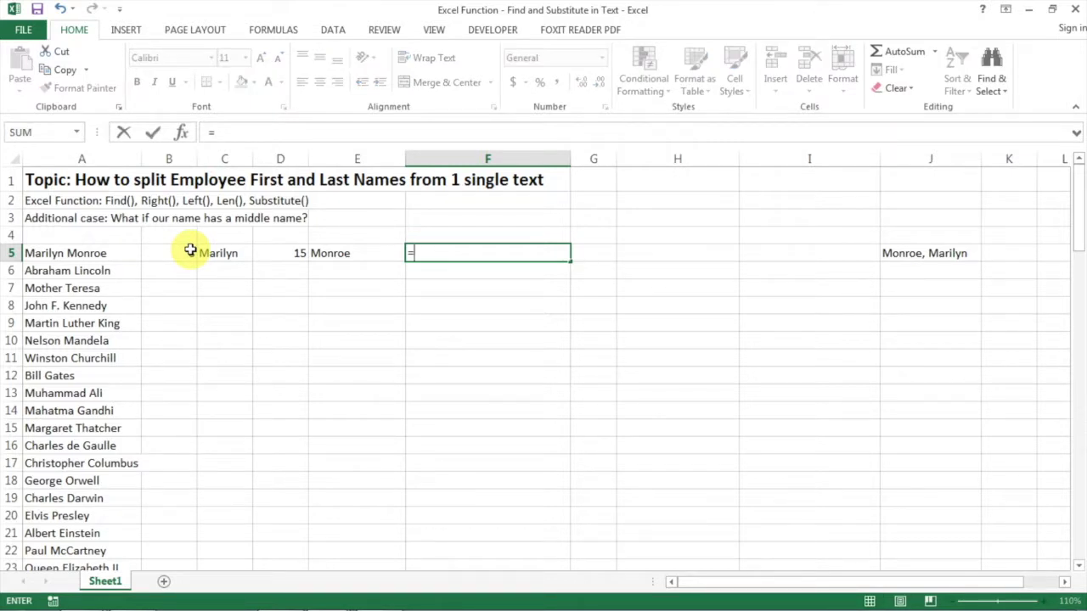
pyautogui.press('Left')
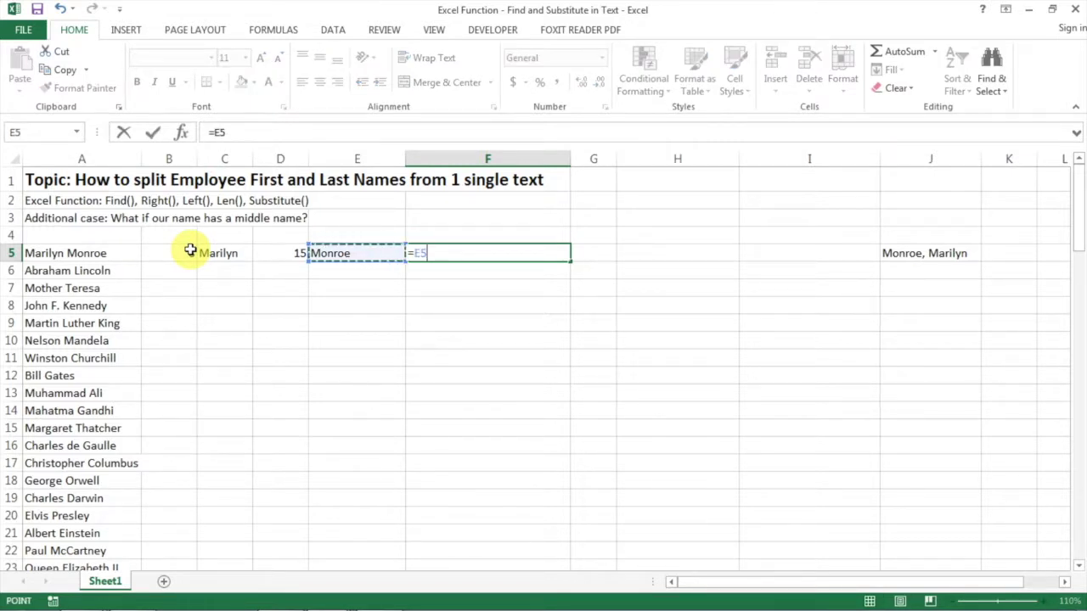
pyautogui.write('&')
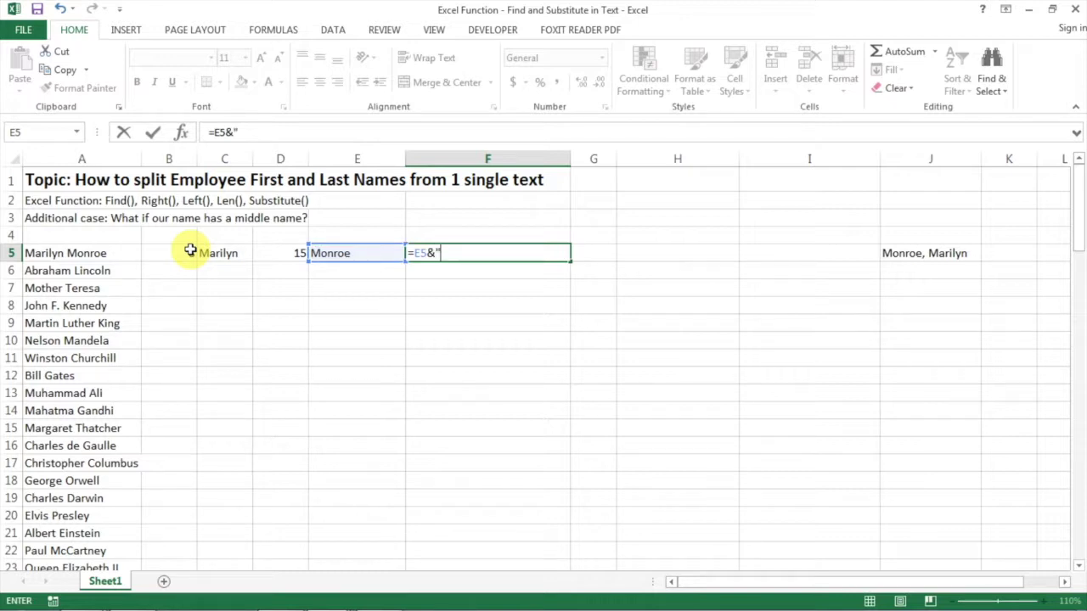
pyautogui.write('", "&')
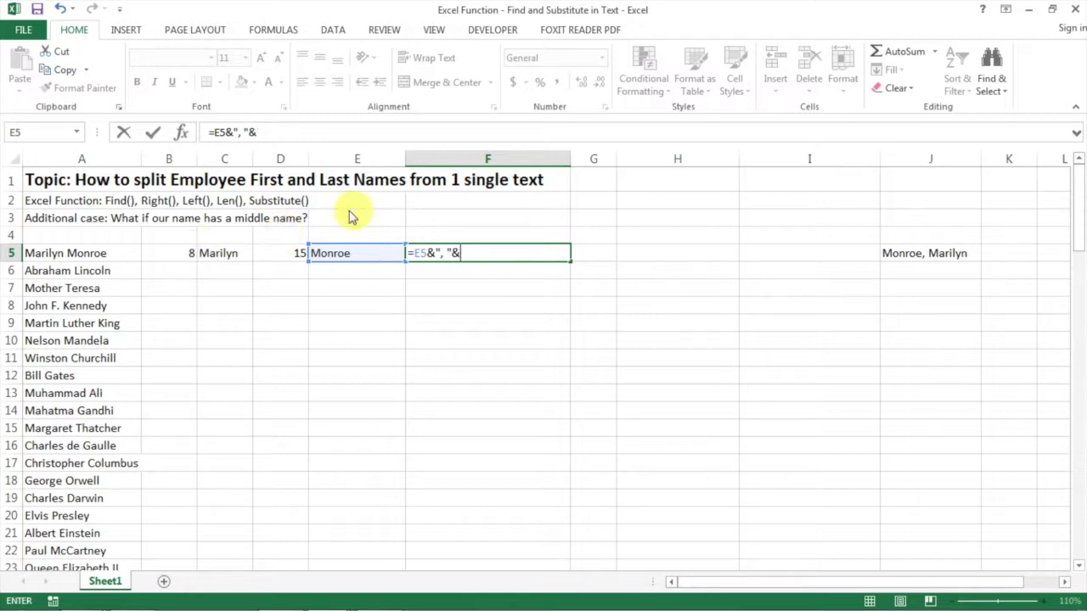
pyautogui.click(228, 254)
pyautogui.press('Return')
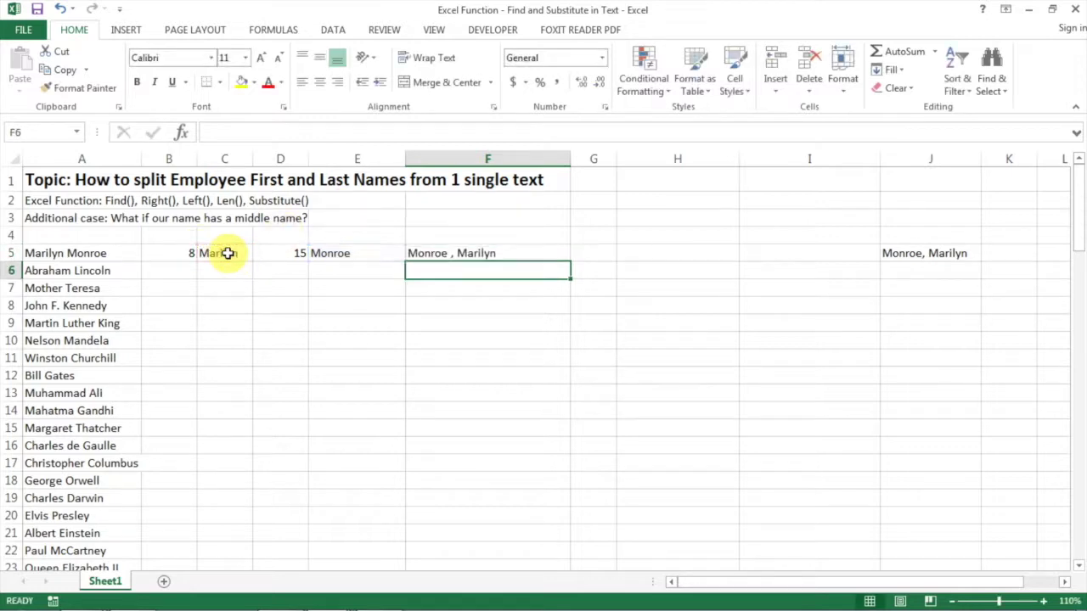
pyautogui.press('Up')
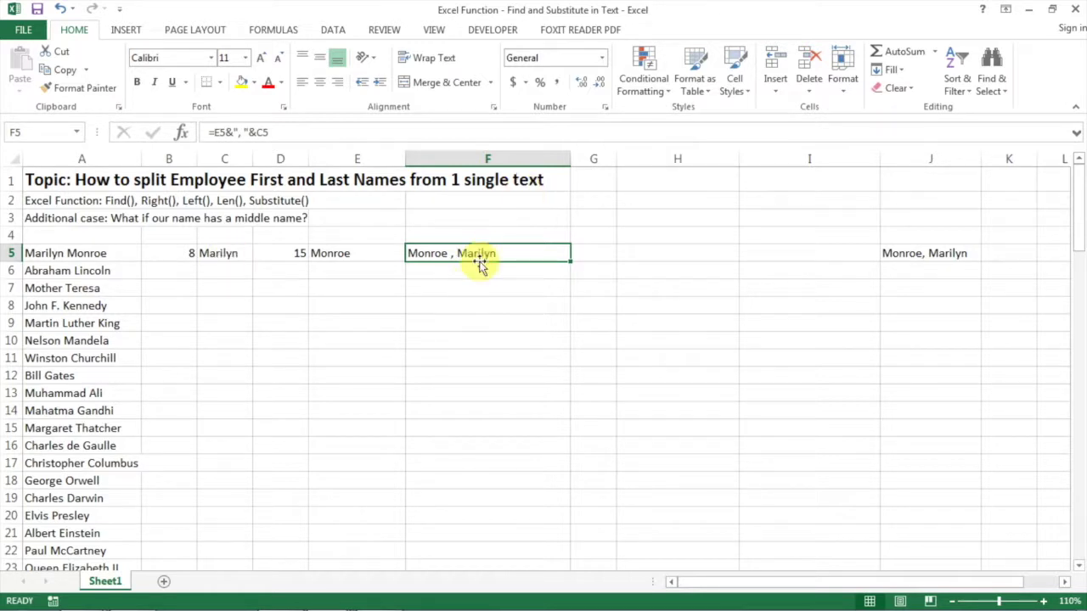
pyautogui.click(915, 253)
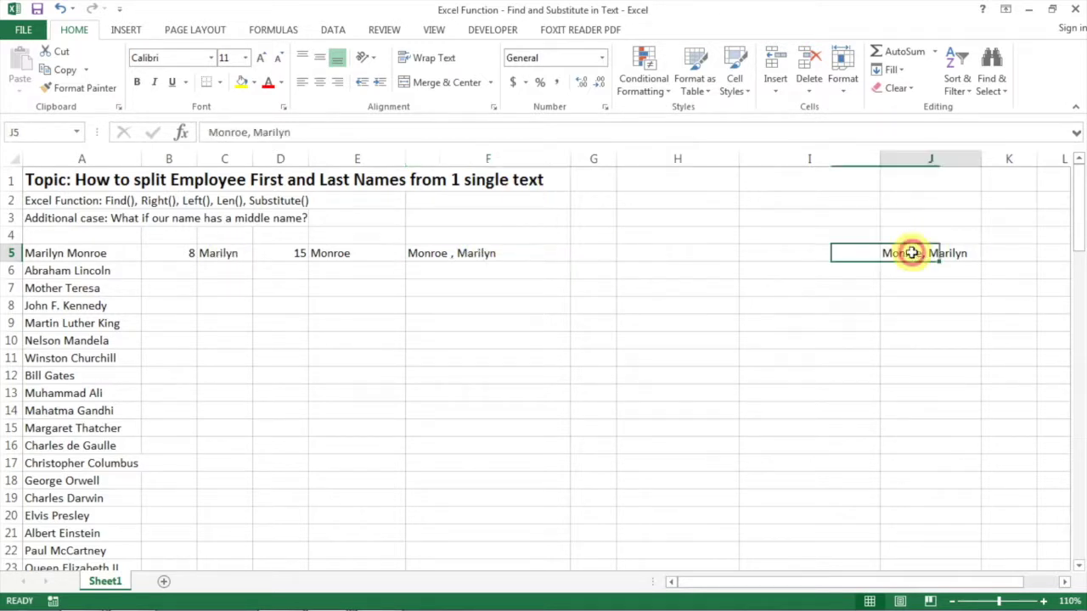
# - Enter =CONCATENATE(E5,", ",C5) in F4 and compare it with F5's ampersand version
pyautogui.click(491, 253)
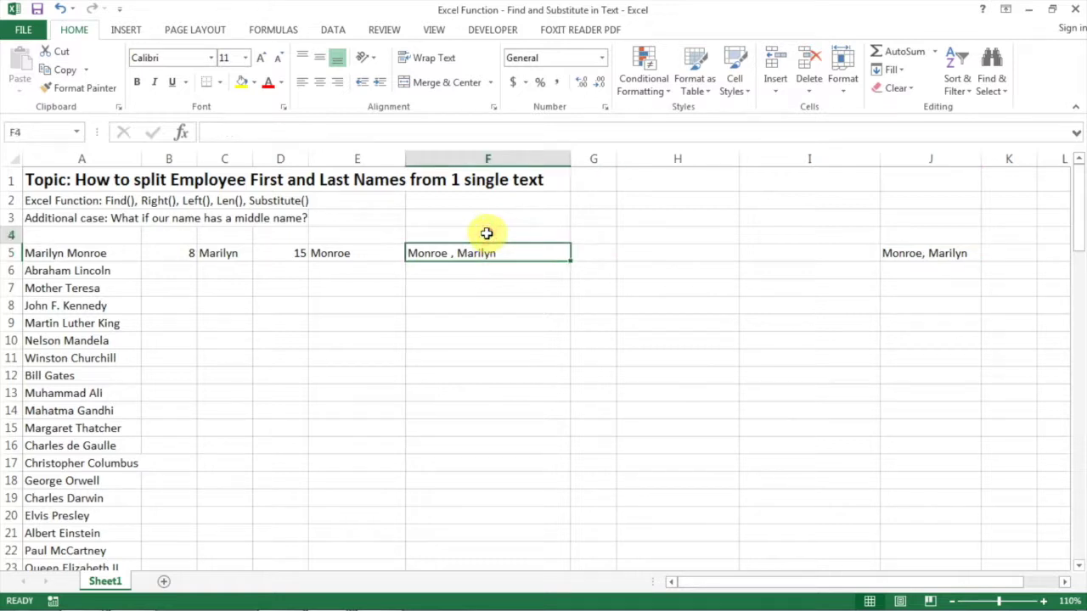
pyautogui.click(487, 234)
pyautogui.write('=con')
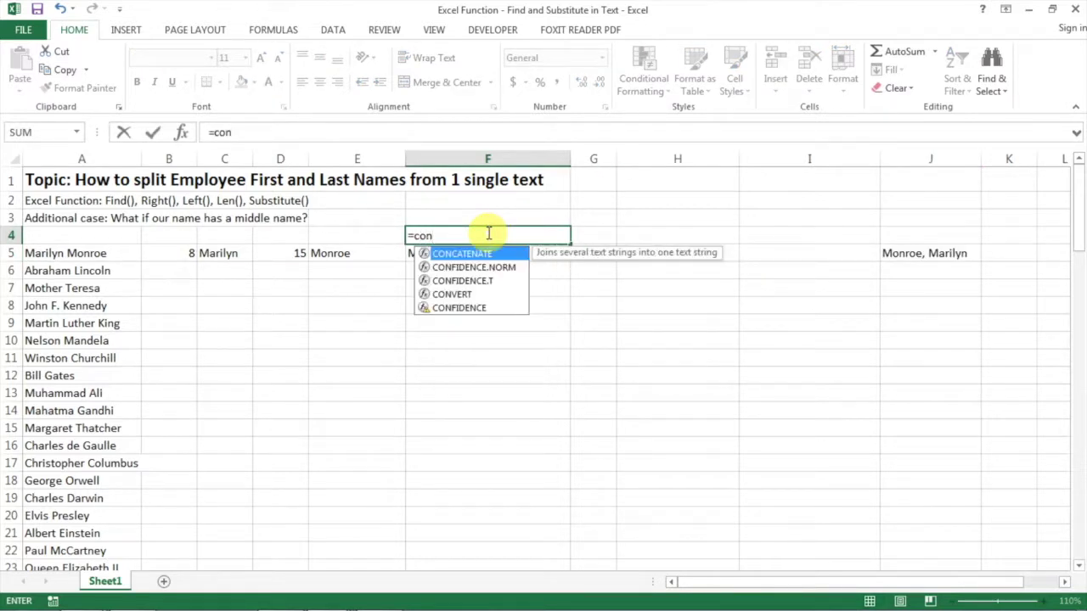
pyautogui.press('Tab')
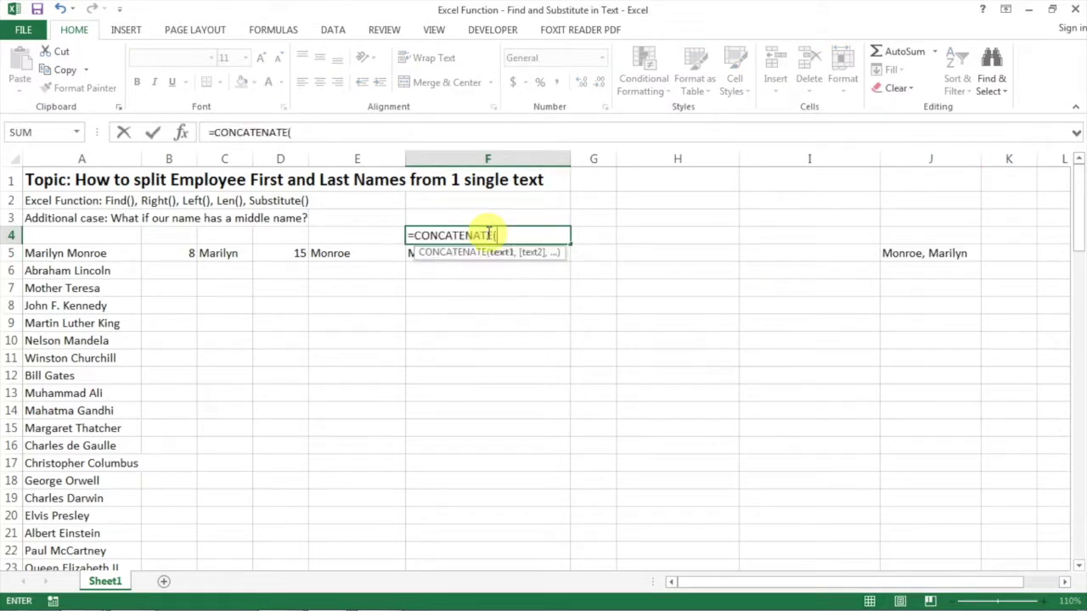
pyautogui.click(335, 252)
pyautogui.write(',",')
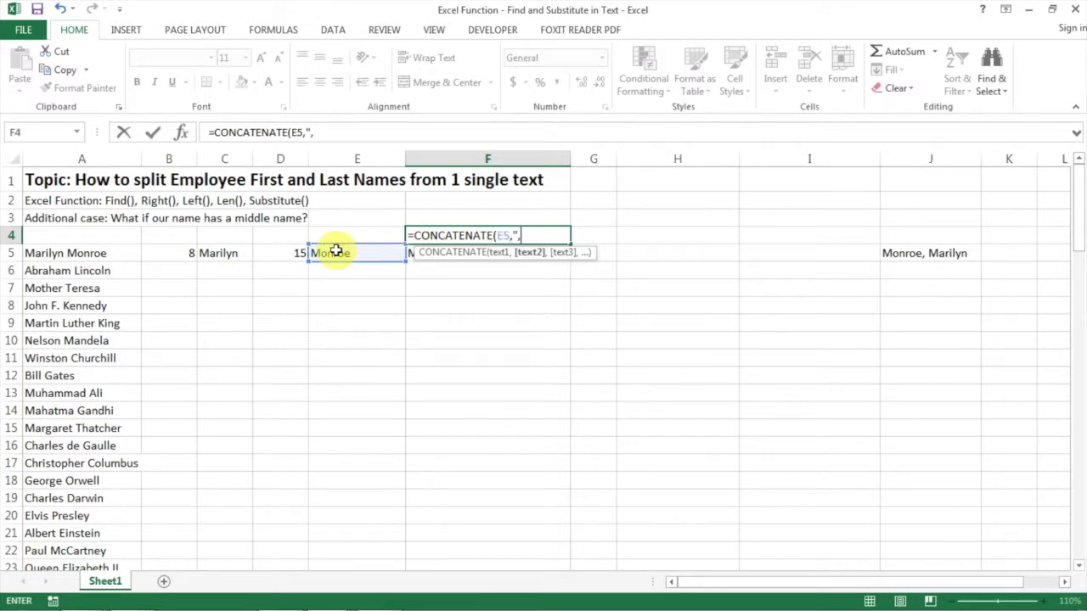
pyautogui.write(' ",')
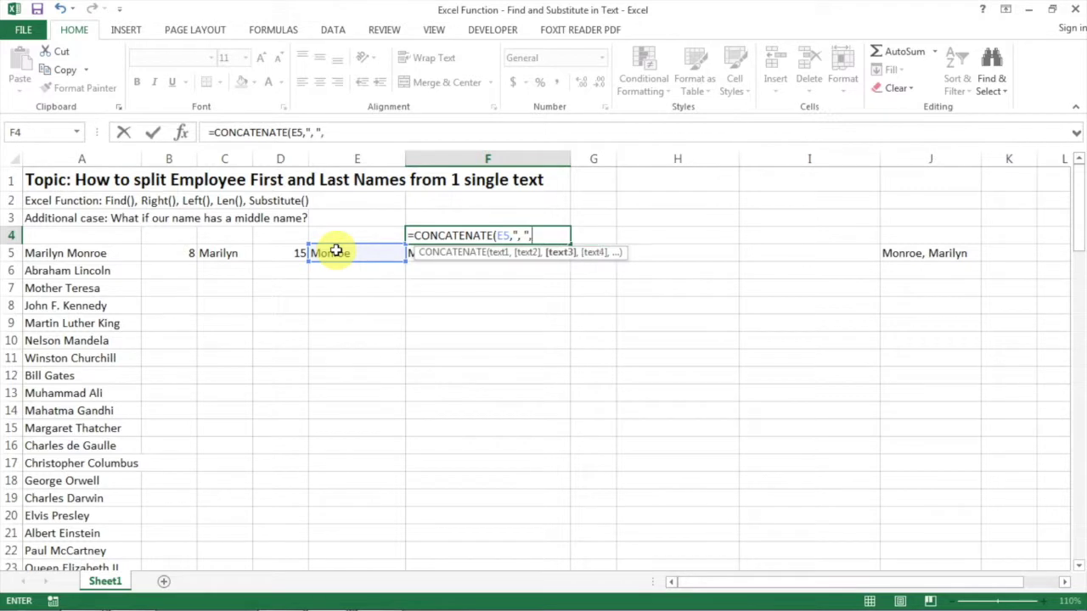
pyautogui.click(223, 252)
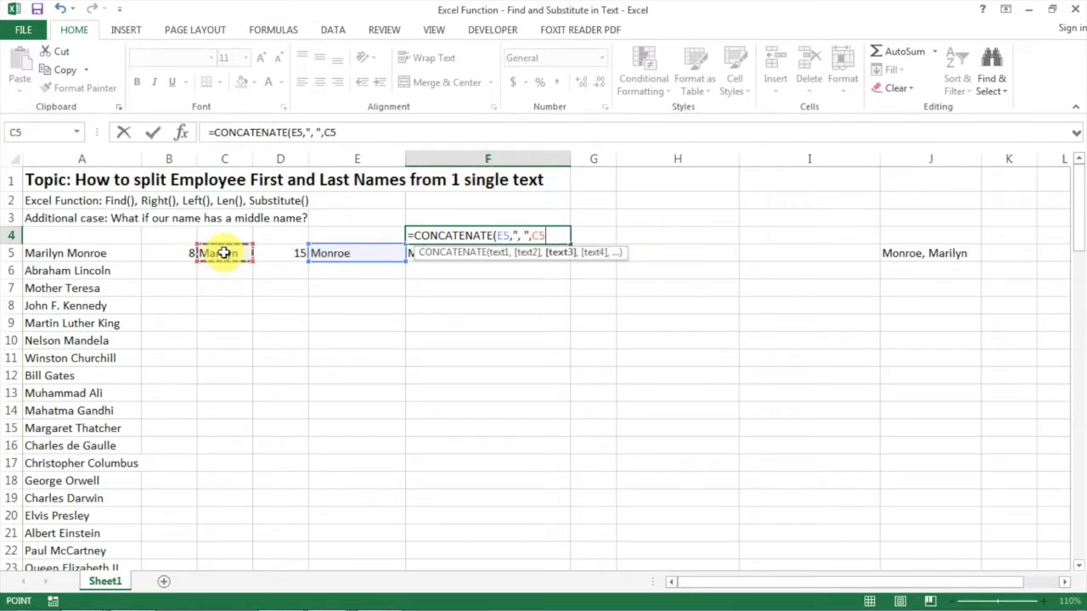
pyautogui.press('Return')
pyautogui.press('Up')
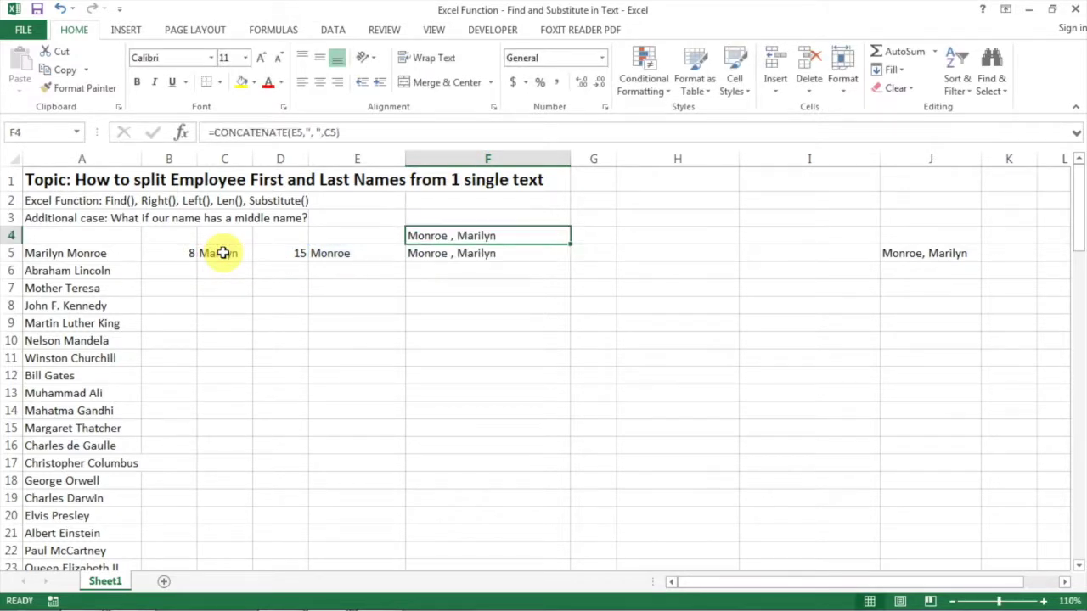
pyautogui.press('Down')
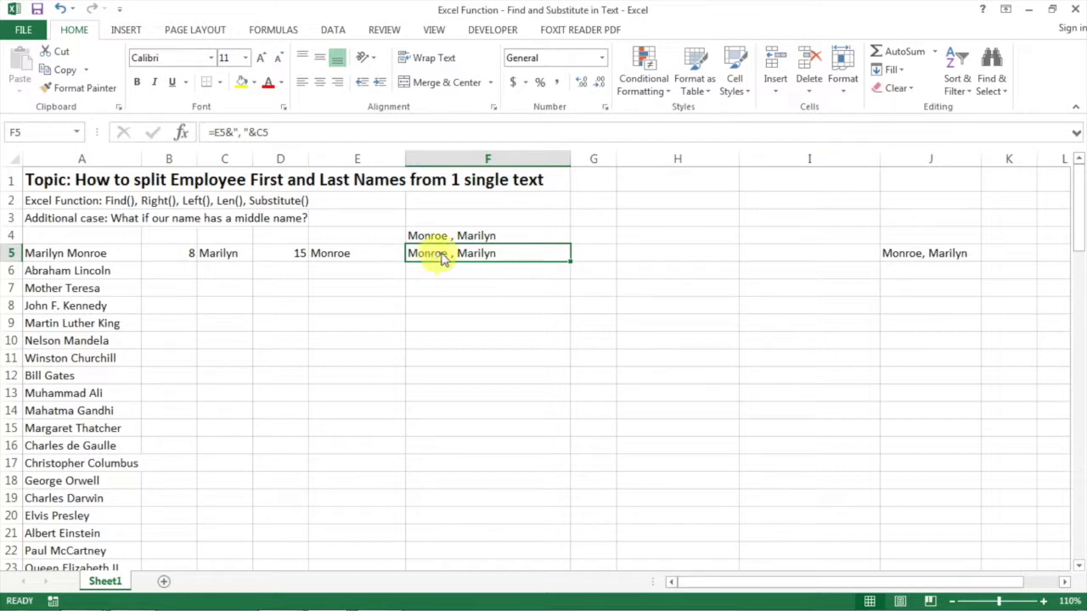
# - Enter =LEN(E5) in G5 to get the last-name length 7
pyautogui.click(589, 252)
pyautogui.write('=')
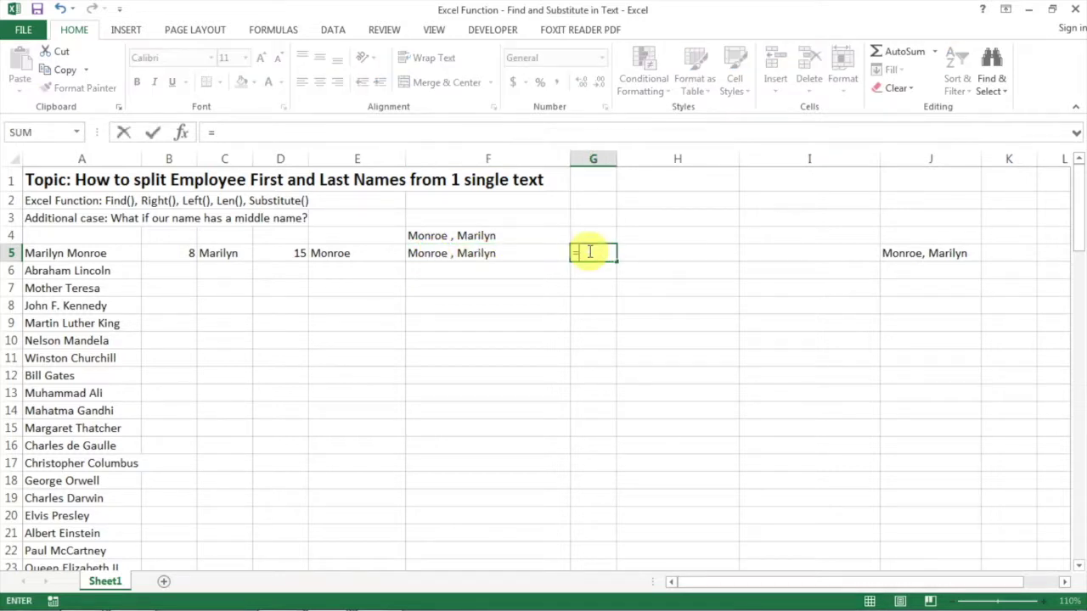
pyautogui.write('len(')
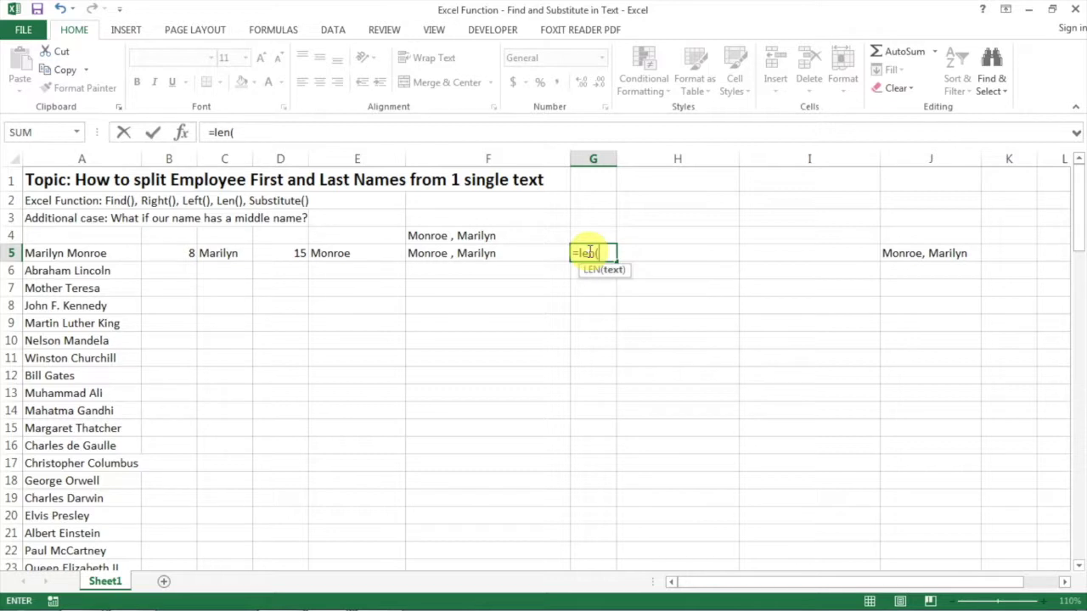
pyautogui.press('Left')
pyautogui.press('Left')
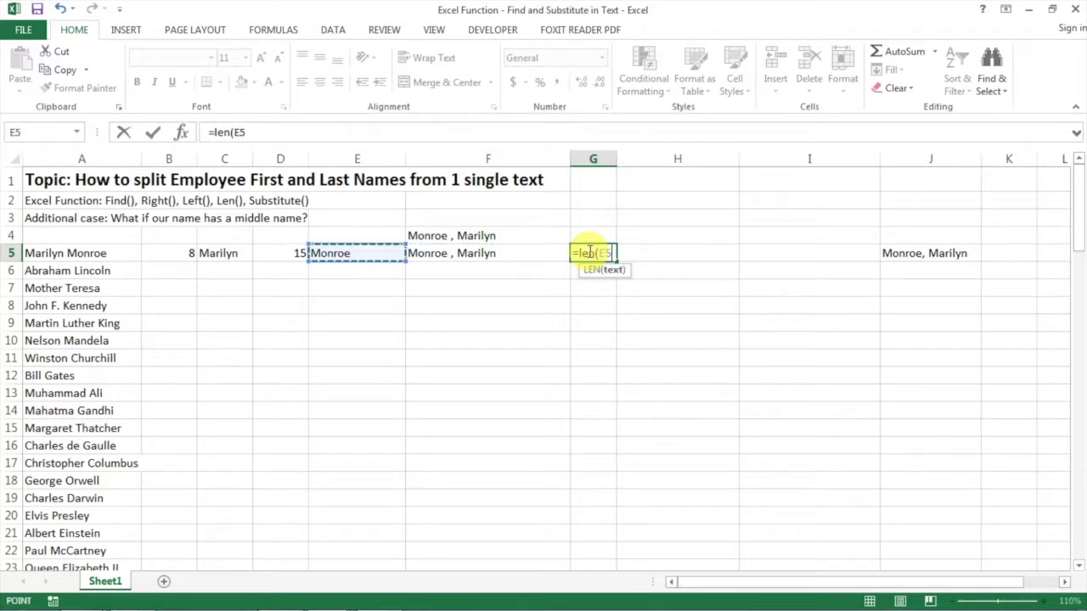
pyautogui.write(')')
pyautogui.press('Return')
pyautogui.click(589, 251)
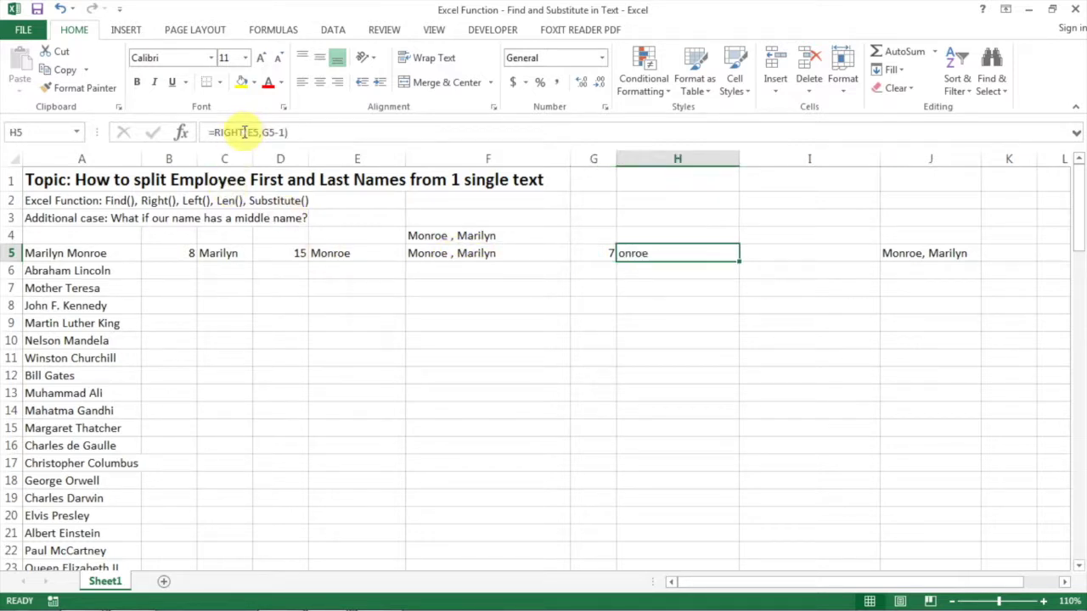
# - Change H5's formula to =LEFT(E5,G5-1) so it returns Monroe without the trailing character
pyautogui.click(244, 133)
pyautogui.press('BackSpace')
pyautogui.press('BackSpace')
pyautogui.press('BackSpace')
pyautogui.press('BackSpace')
pyautogui.press('BackSpace')
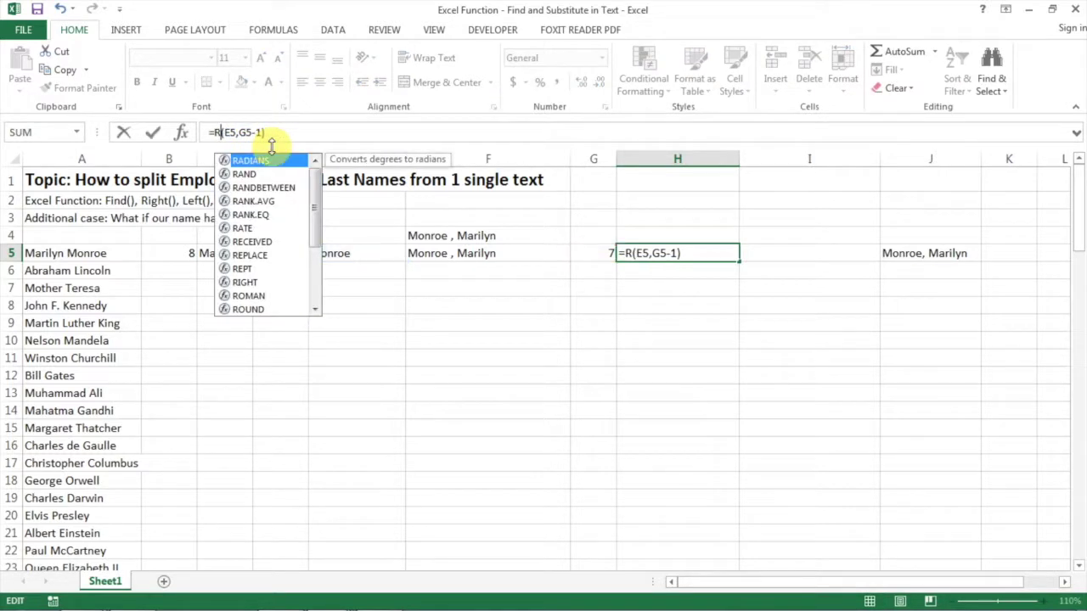
pyautogui.write('left')
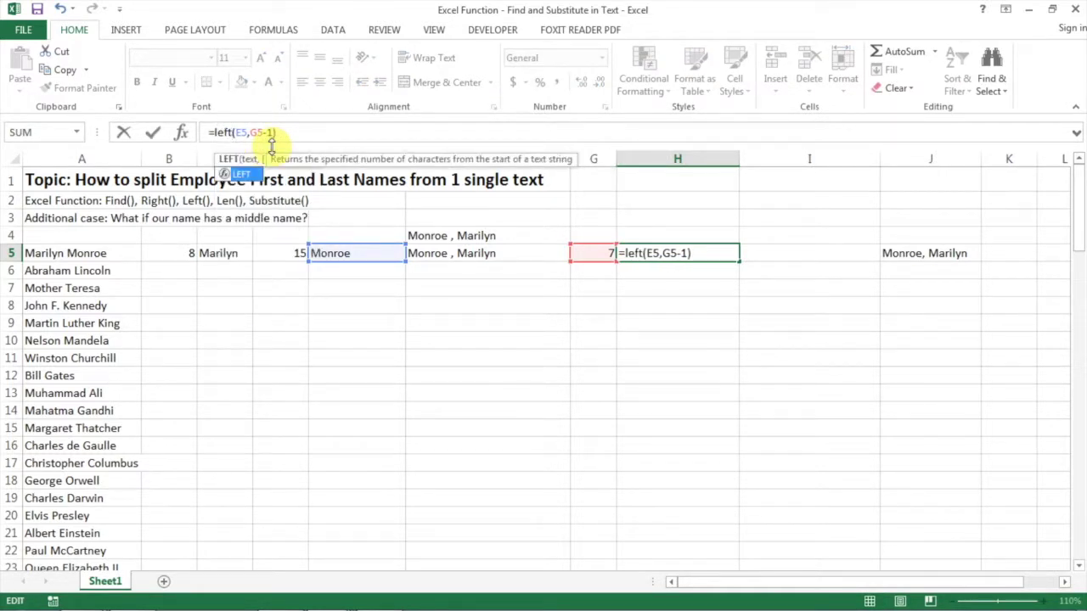
pyautogui.press('Return')
pyautogui.press('Up')
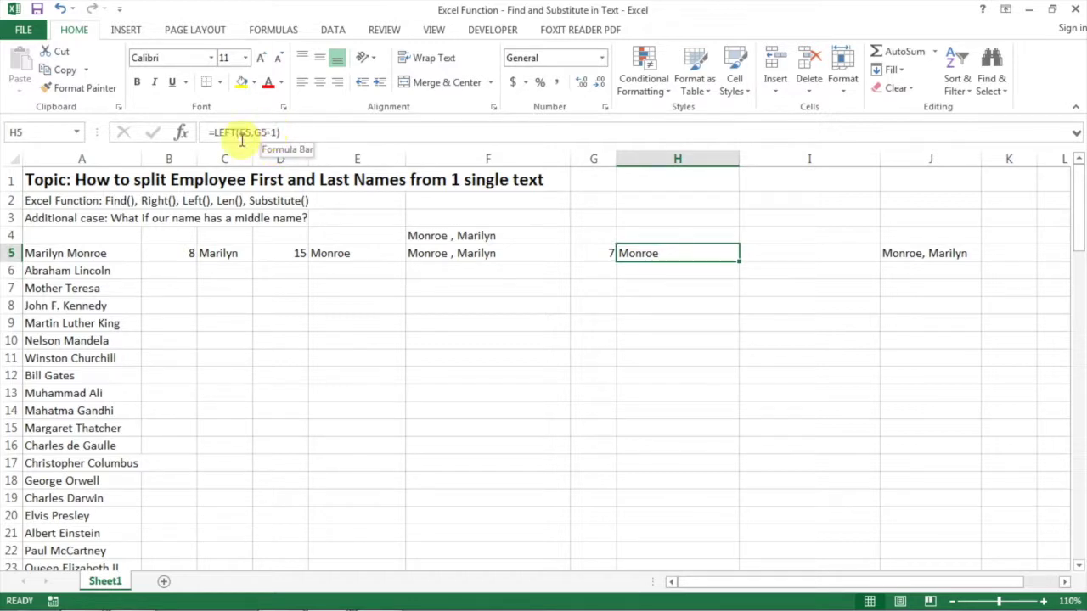
pyautogui.click(774, 257)
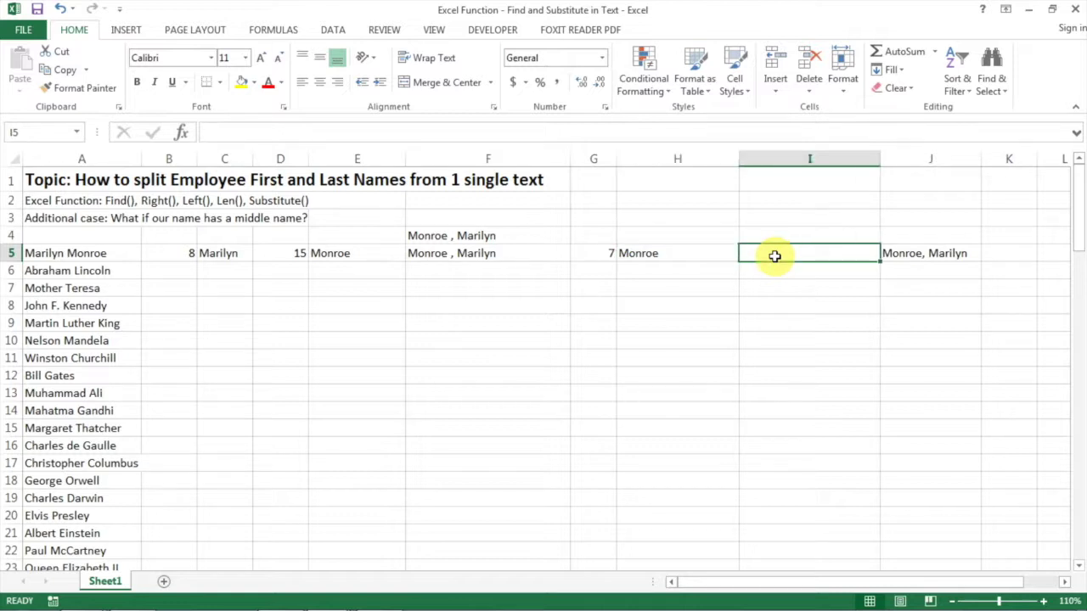
# - Enter =H5&", "&C5 in I5 to return Monroe, Marilyn, matching J5
pyautogui.write('=')
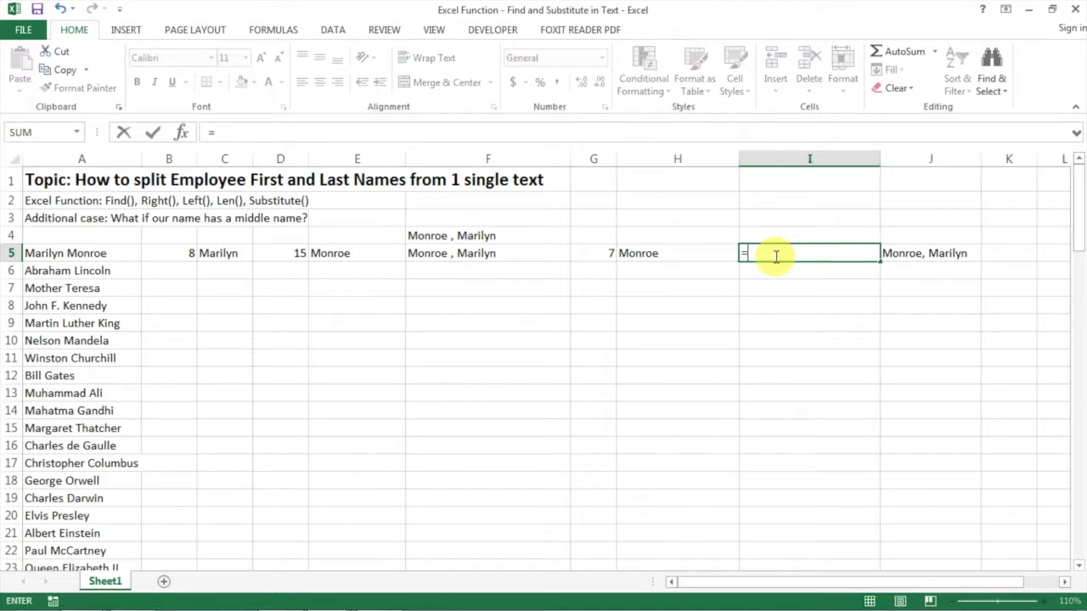
pyautogui.press('Left')
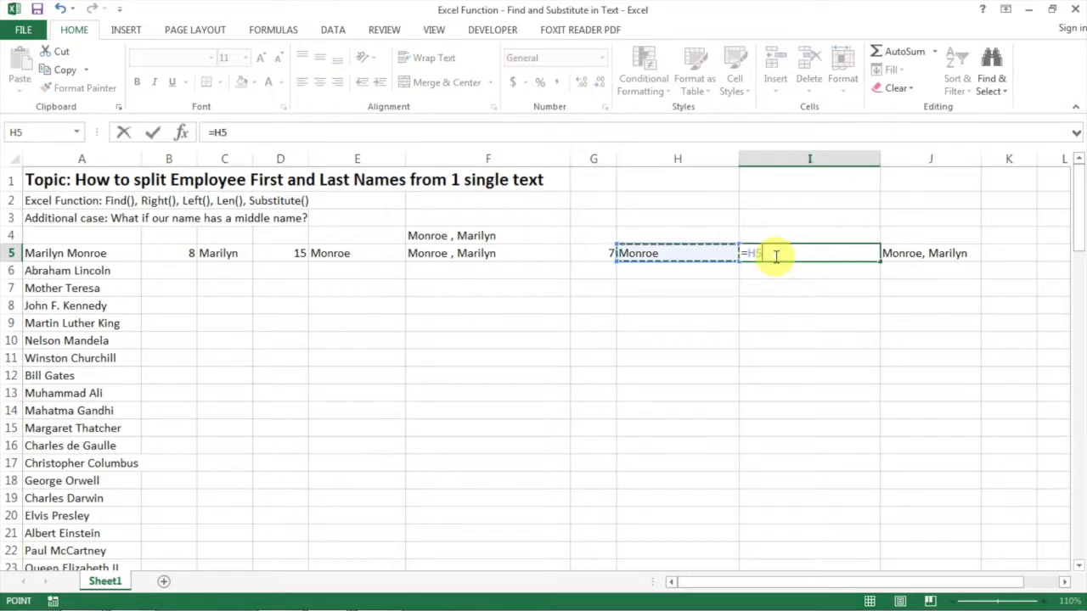
pyautogui.write('&"')
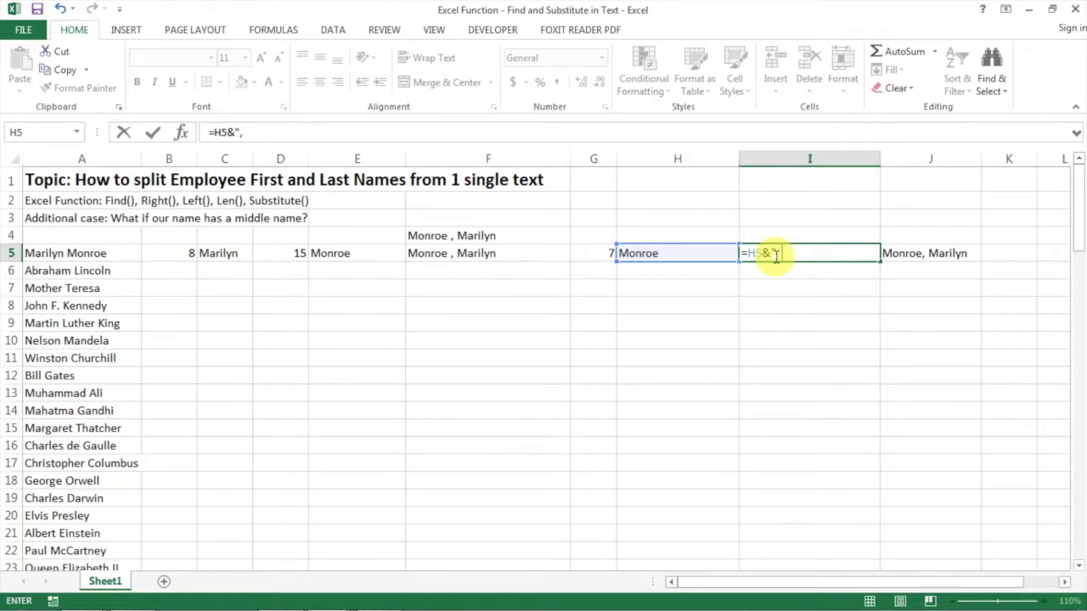
pyautogui.write(', "&')
pyautogui.click(218, 253)
pyautogui.press('Return')
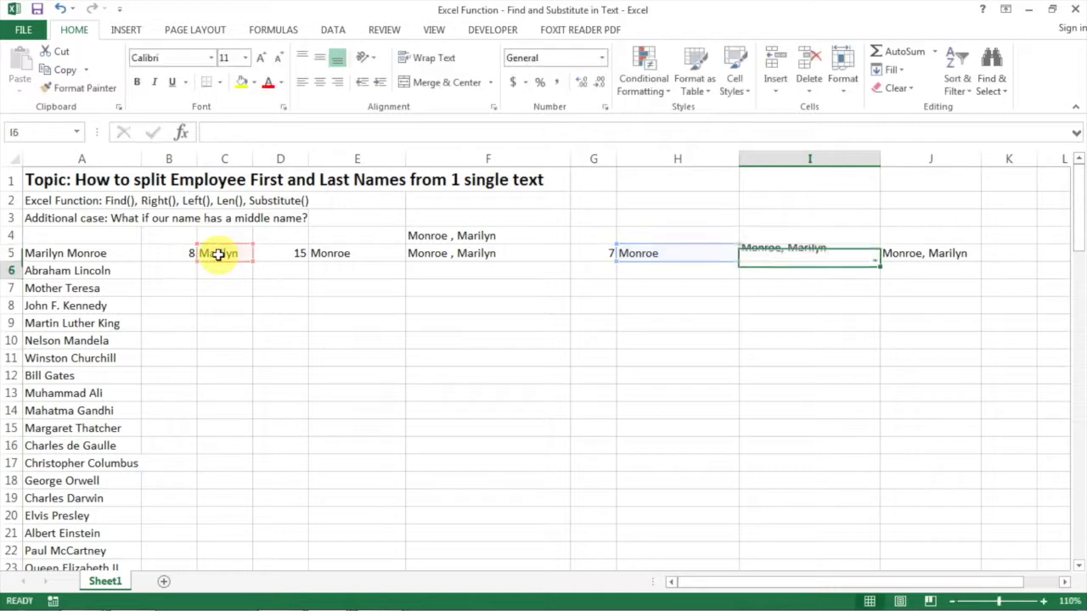
pyautogui.press('Up')
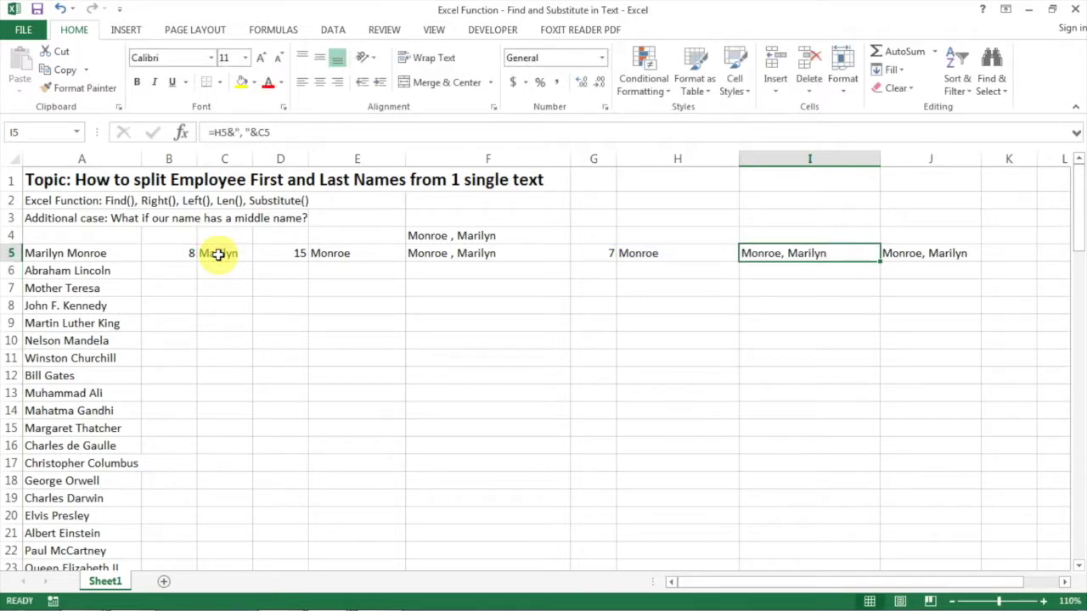
pyautogui.press('Right')
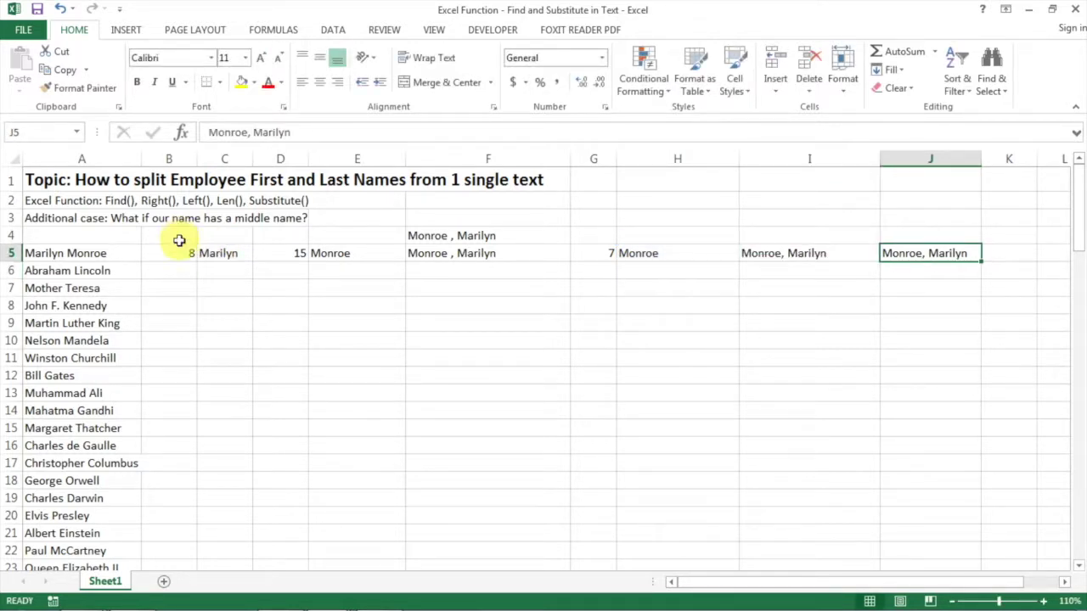
pyautogui.moveTo(181, 251); pyautogui.dragTo(839, 253)
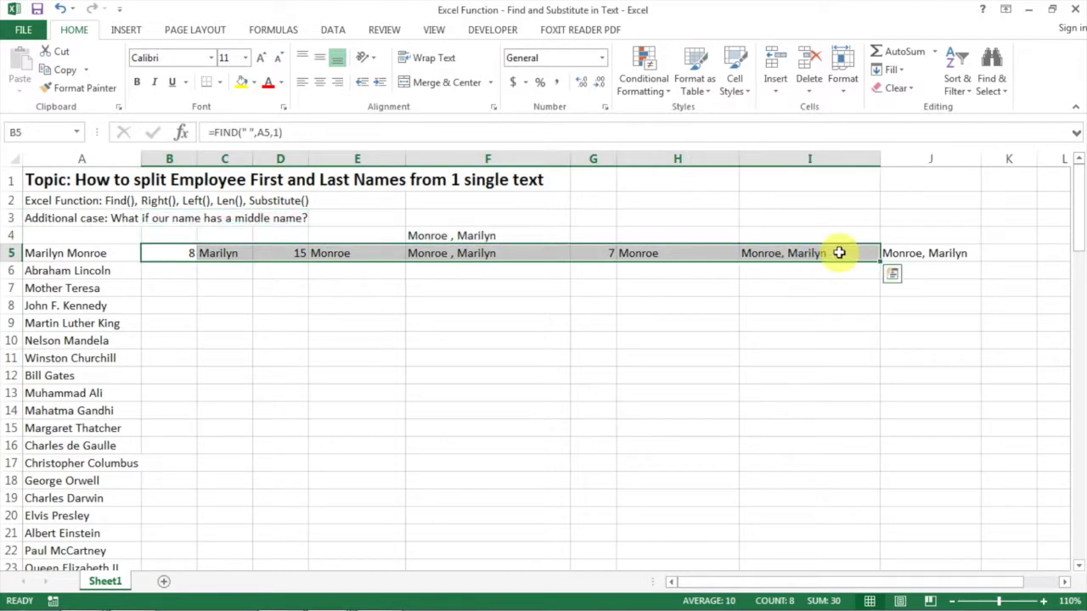
# - Copy the B5:I5 formulas and paste them down into rows 6 to 9
pyautogui.hotkey('ctrl', 'q')
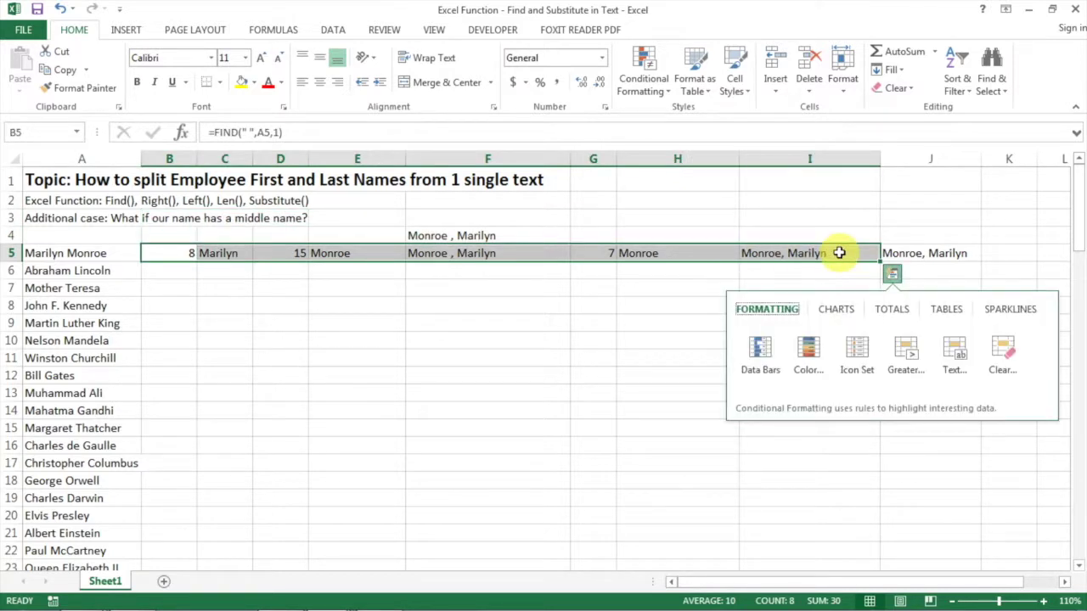
pyautogui.press('Escape')
pyautogui.hotkey('ctrl', 'c')
pyautogui.hotkey('shift', 'Down')
pyautogui.hotkey('shift', 'Down')
pyautogui.hotkey('shift', 'Down')
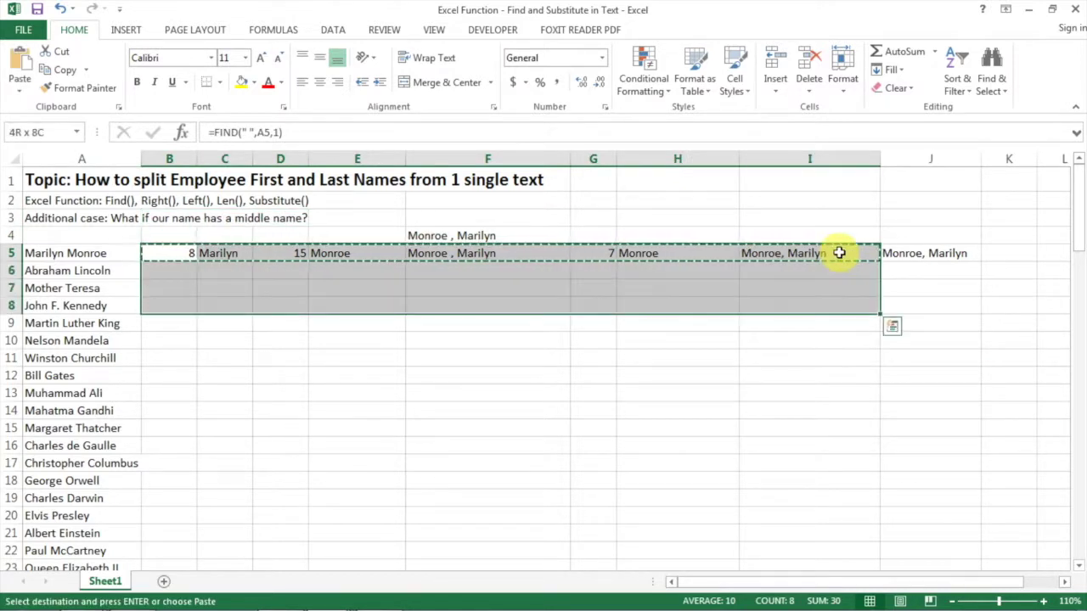
pyautogui.hotkey('shift', 'Down')
pyautogui.hotkey('ctrl', 'v')
pyautogui.press('Escape')
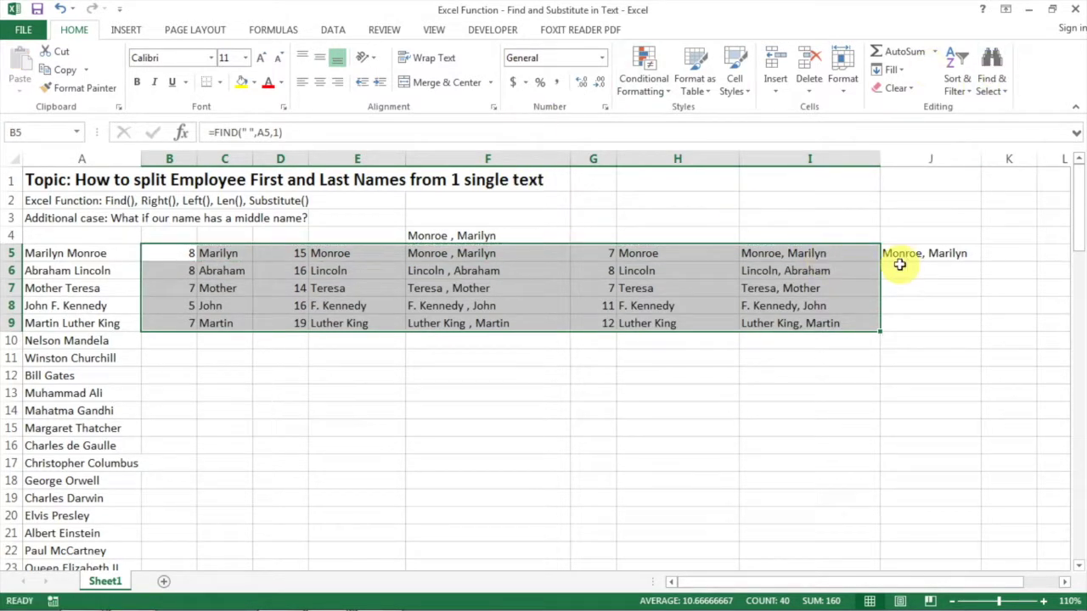
# - Check the copied results in I6:I9, including the John F. Kennedy row
pyautogui.click(837, 271)
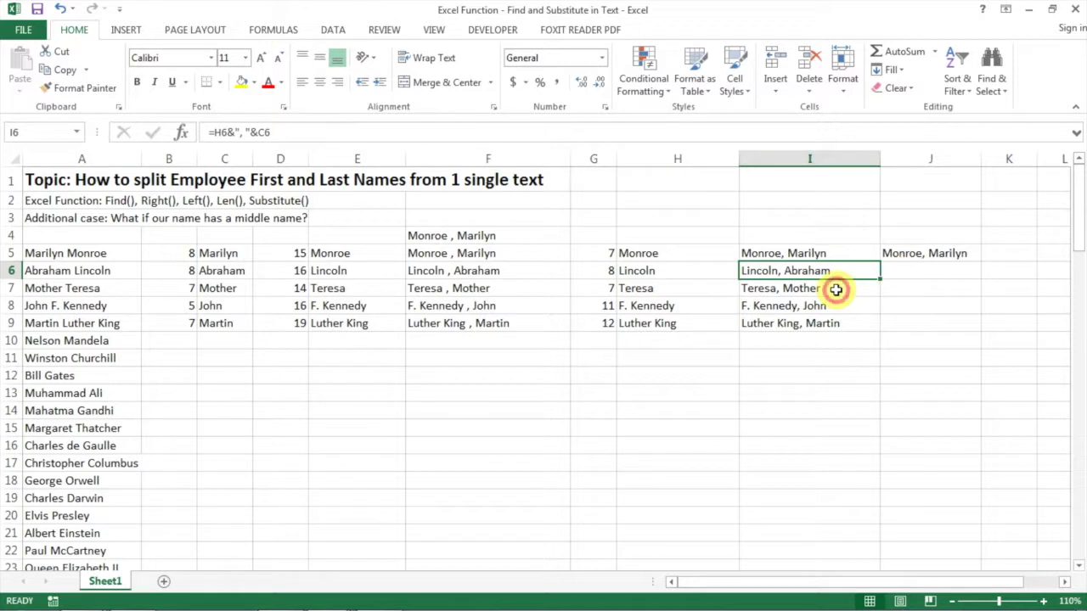
pyautogui.click(852, 285)
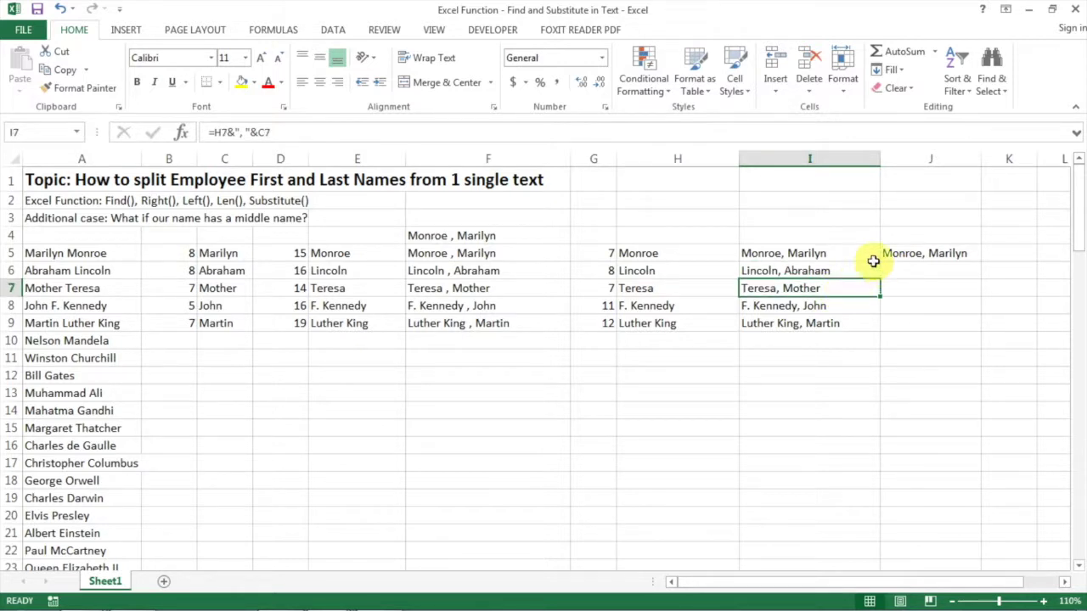
pyautogui.press('Down')
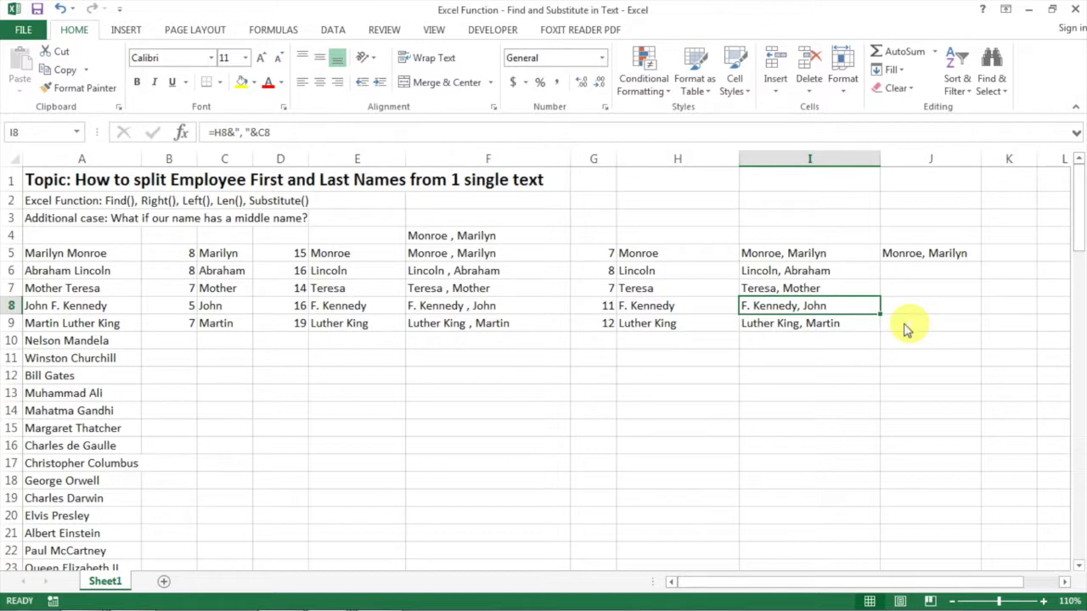
pyautogui.click(853, 331)
pyautogui.click(838, 311)
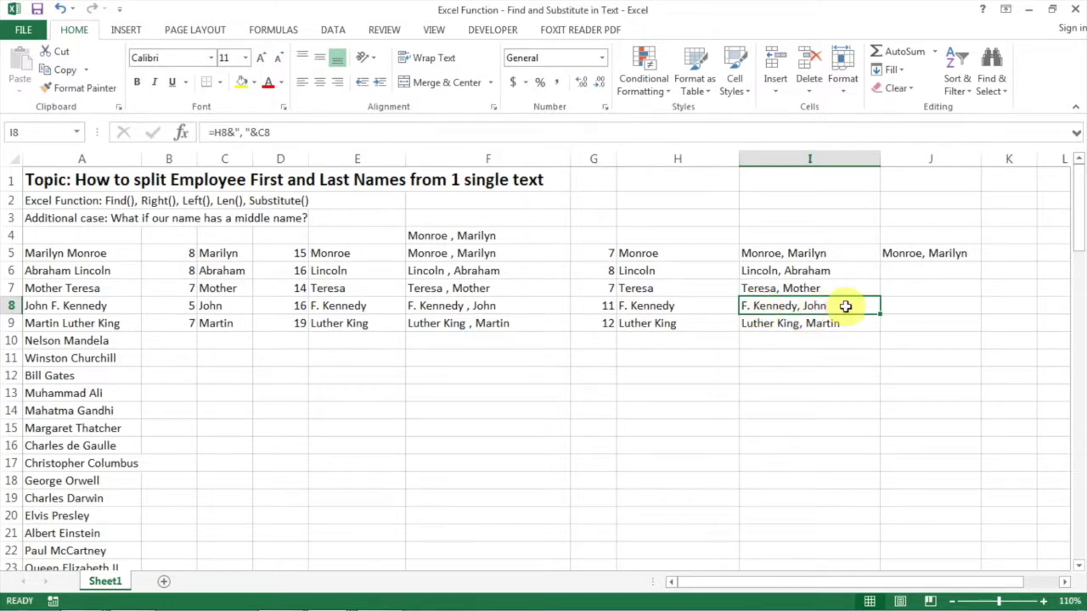
pyautogui.press('Left')
pyautogui.press('Home')
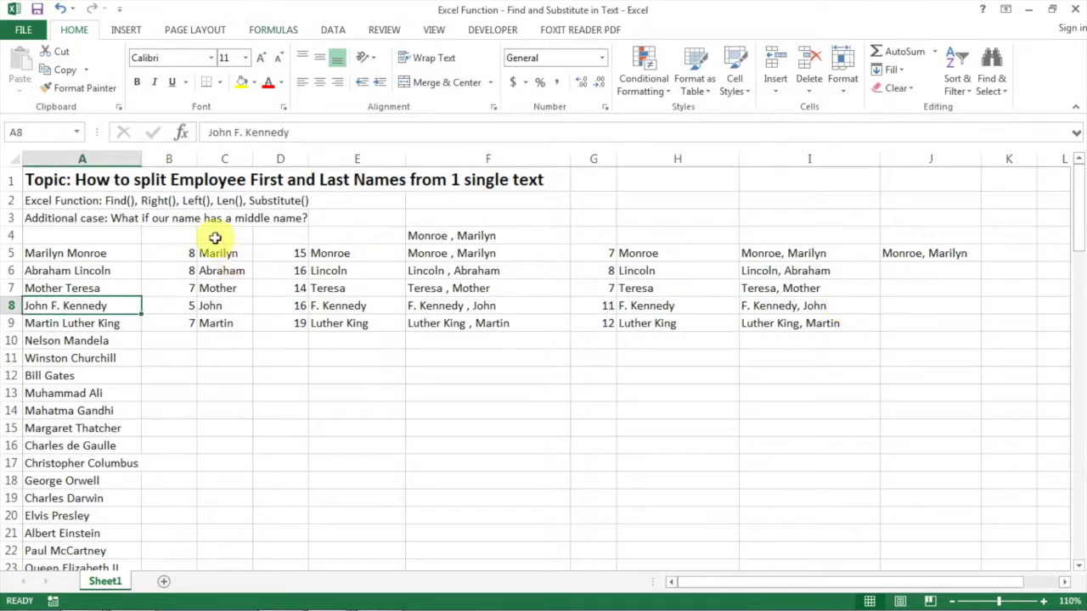
pyautogui.click(163, 153)
# - Insert a new column B and enter =SUBSTITUTE(A8," ","!!!",1) in B8, giving John!!!F. Kennedy
pyautogui.rightClick(164, 155)
pyautogui.click(211, 264)
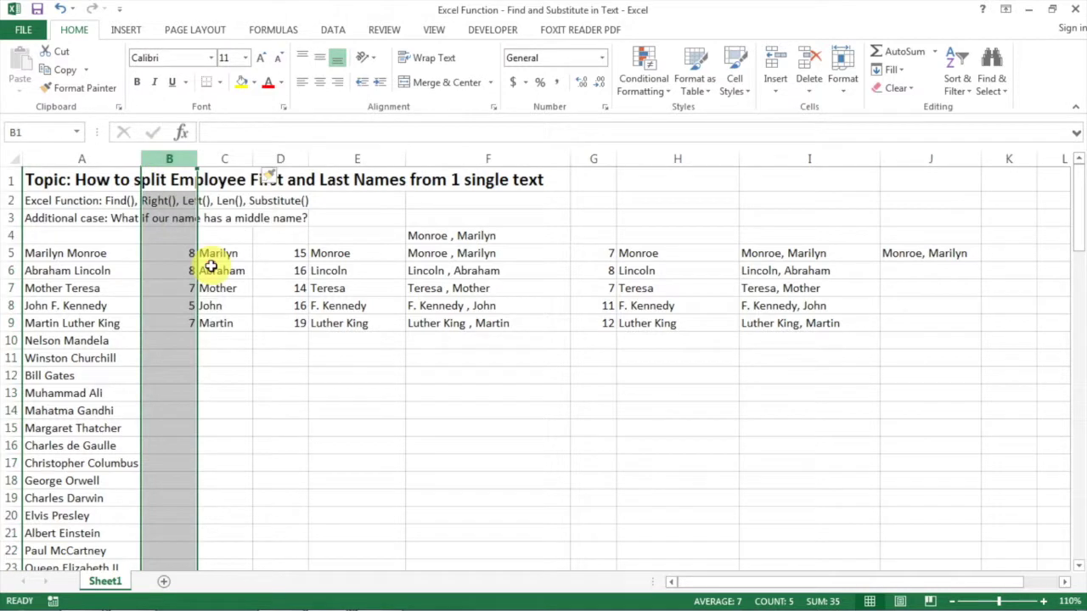
pyautogui.click(189, 305)
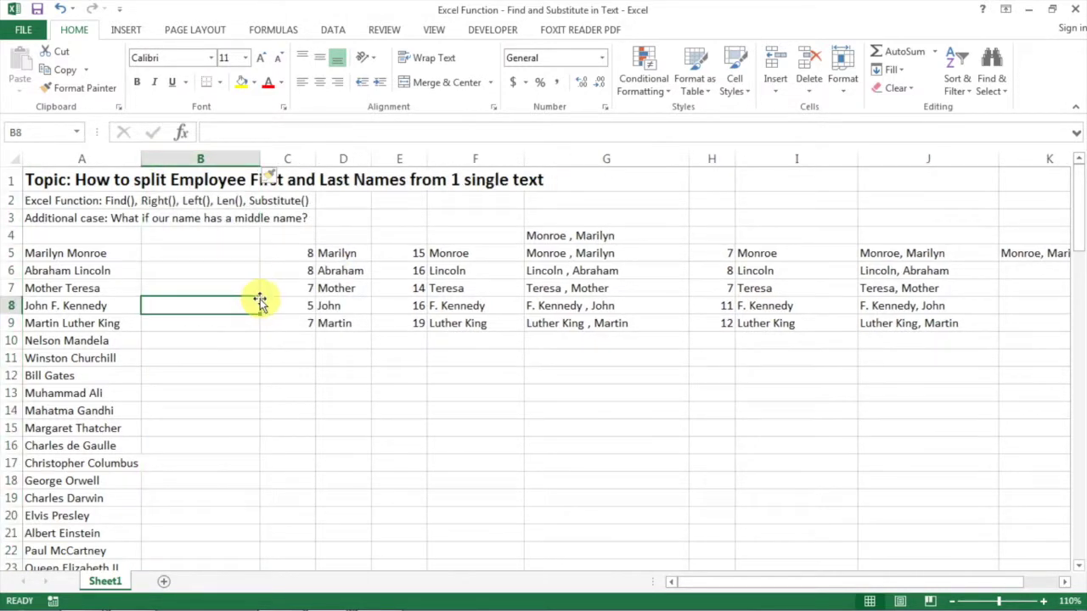
pyautogui.write('=')
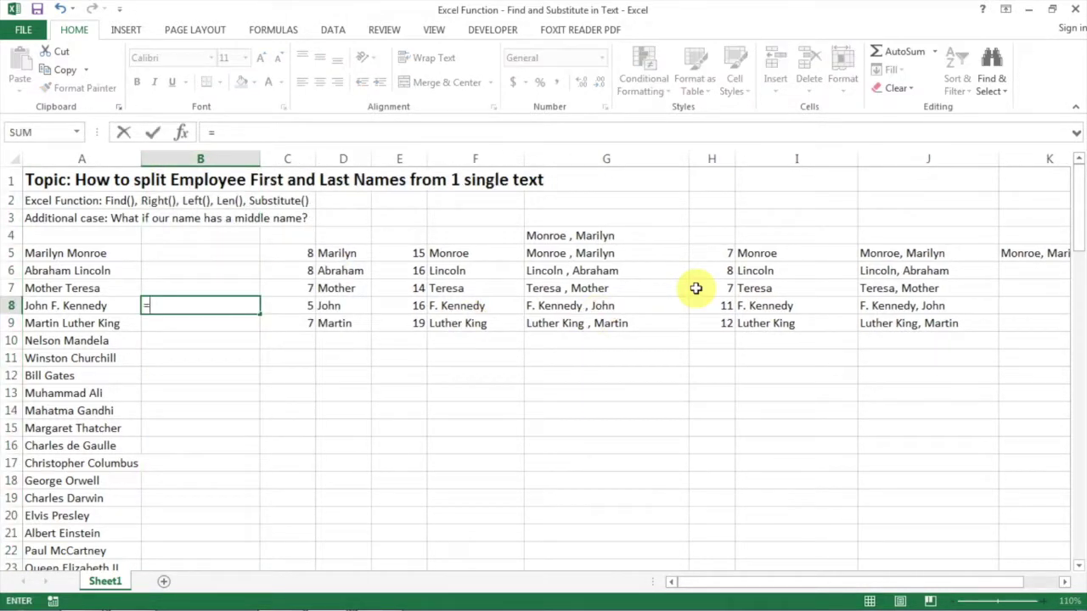
pyautogui.write('sub')
pyautogui.press('Tab')
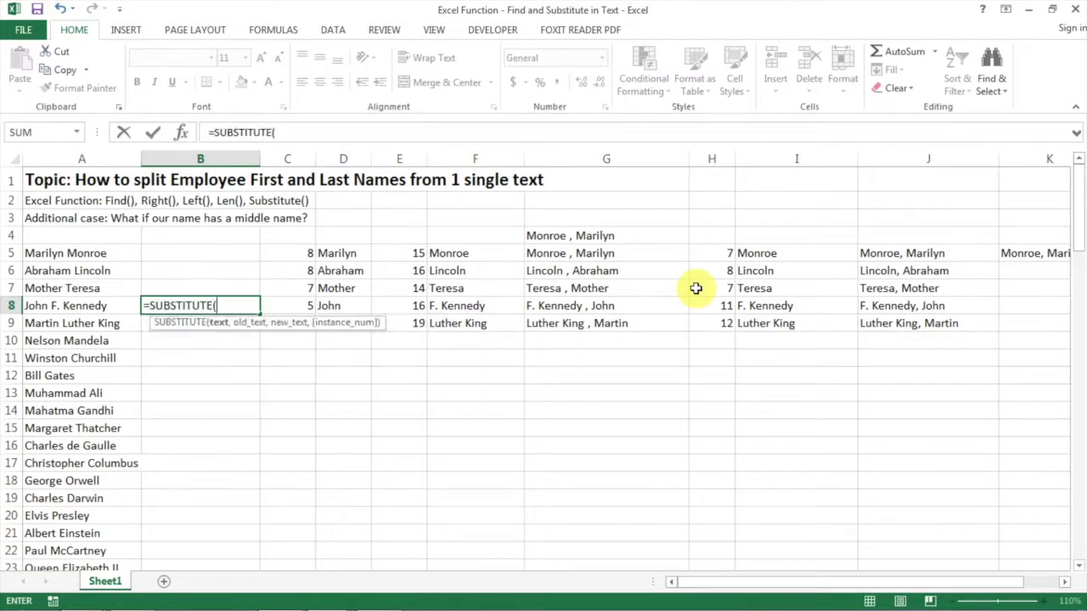
pyautogui.click(79, 305)
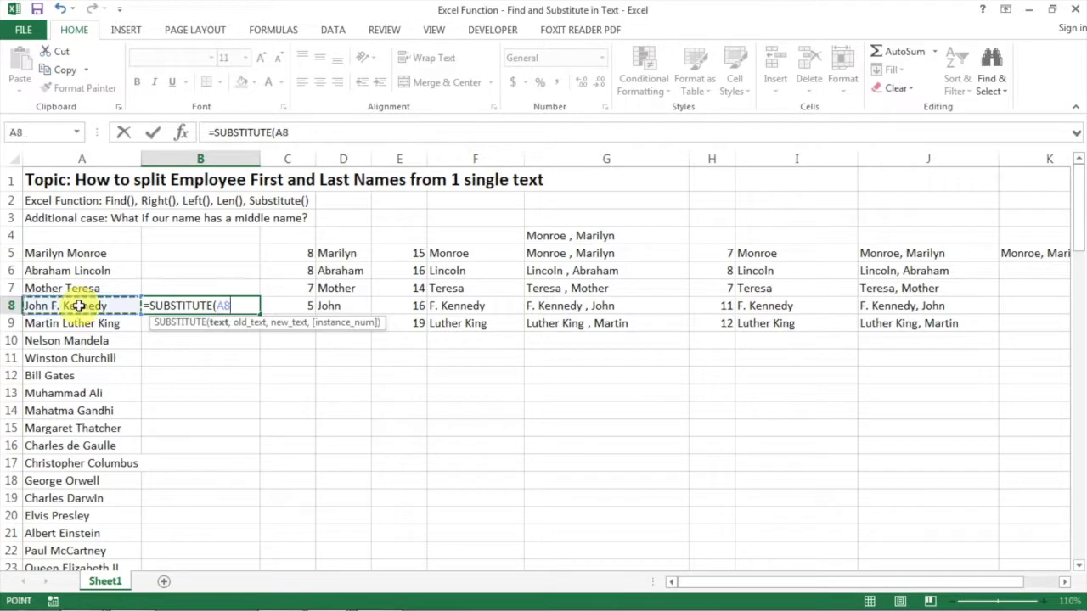
pyautogui.write(',')
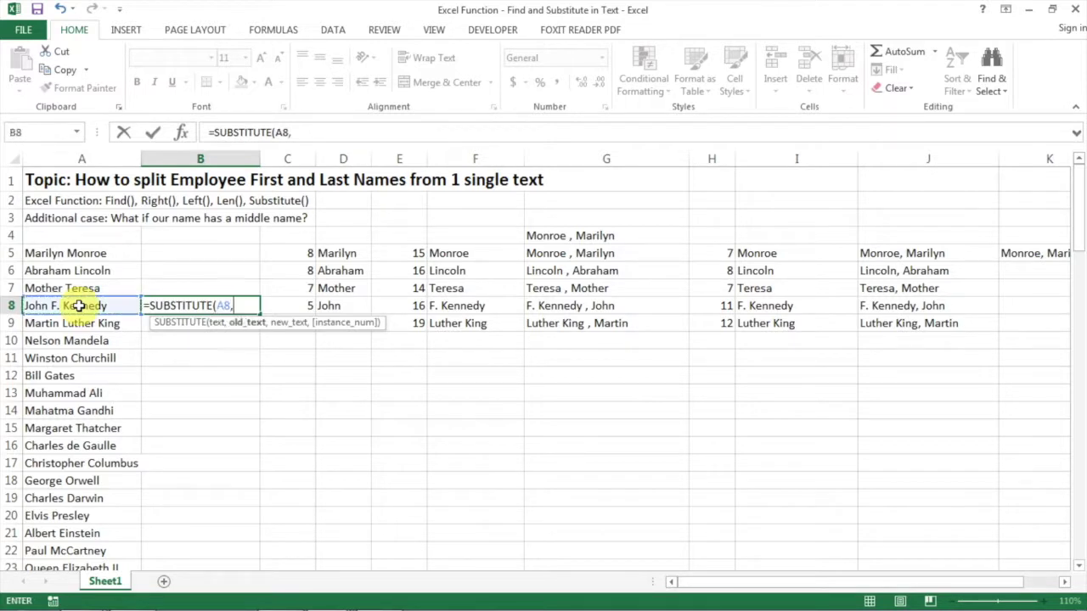
pyautogui.write('" ",')
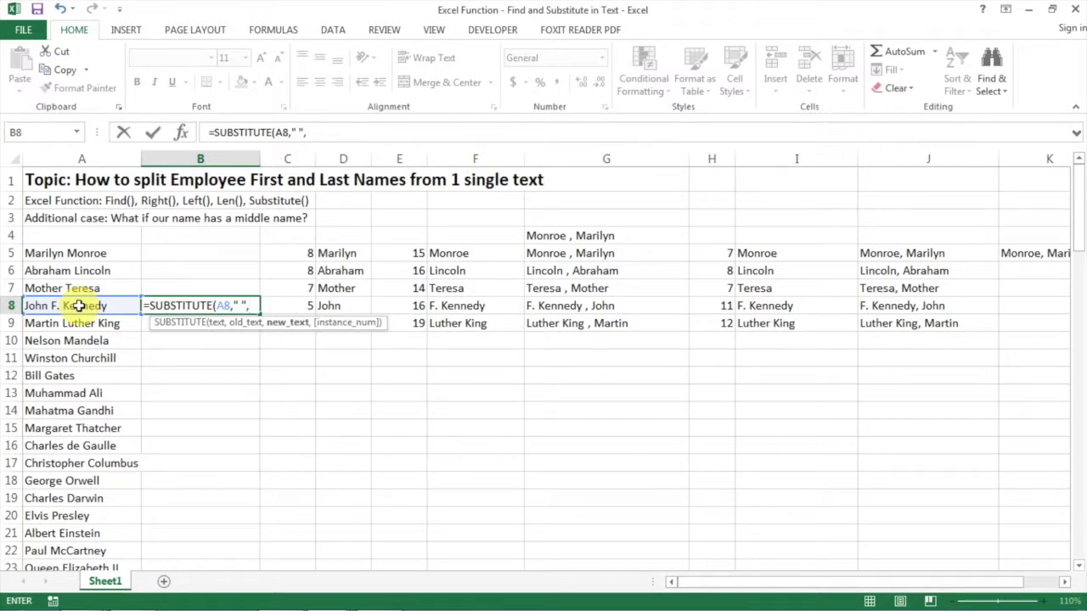
pyautogui.write('"!!!",')
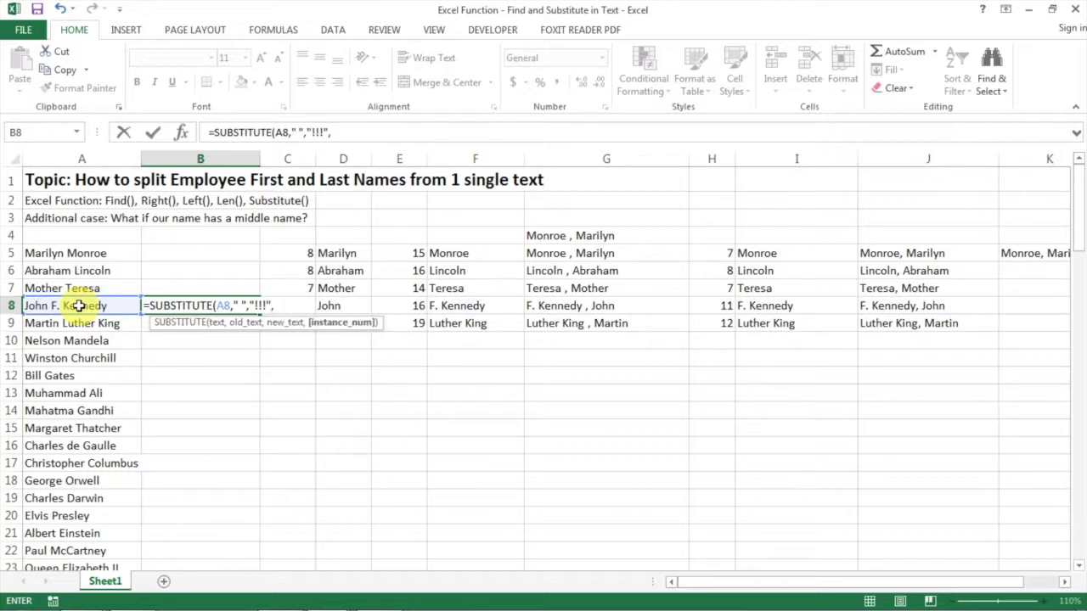
pyautogui.write('1)')
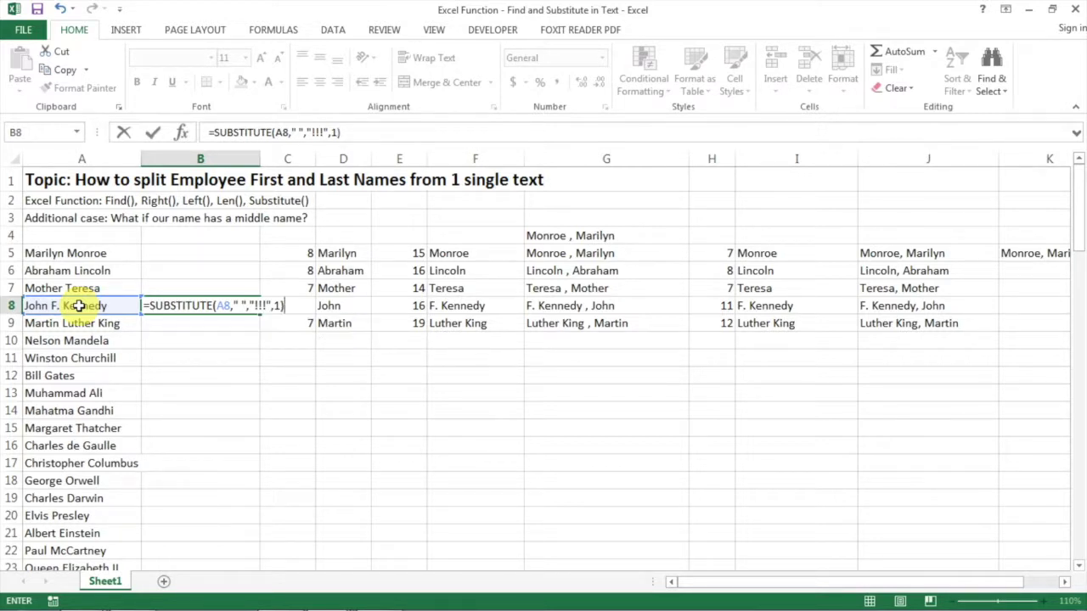
pyautogui.press('Return')
pyautogui.press('Up')
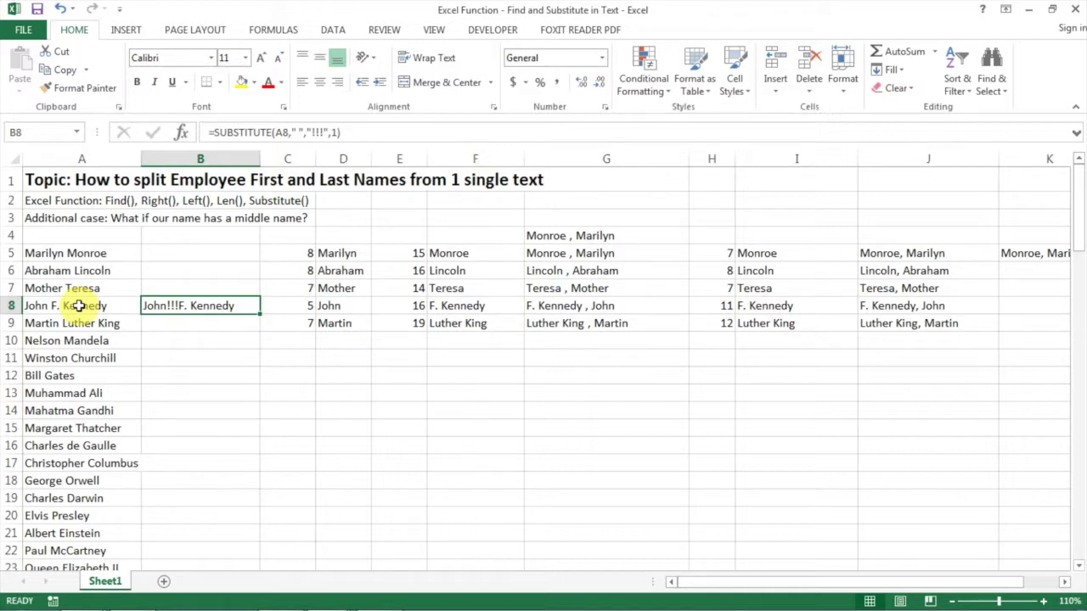
# - Select the row 8 formulas C8:J8 and bring up Find and Replace above the data
pyautogui.press('Right')
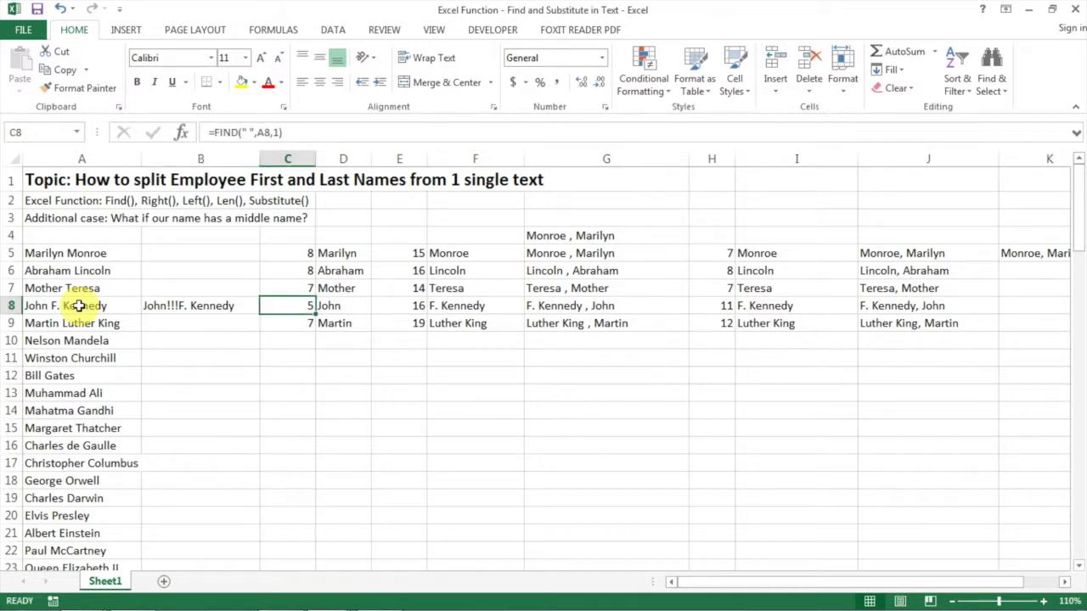
pyautogui.hotkey('shift', 'Right')
pyautogui.hotkey('shift', 'Right')
pyautogui.hotkey('shift', 'Right')
pyautogui.hotkey('shift', 'Right')
pyautogui.hotkey('shift', 'Right')
pyautogui.hotkey('shift', 'Right')
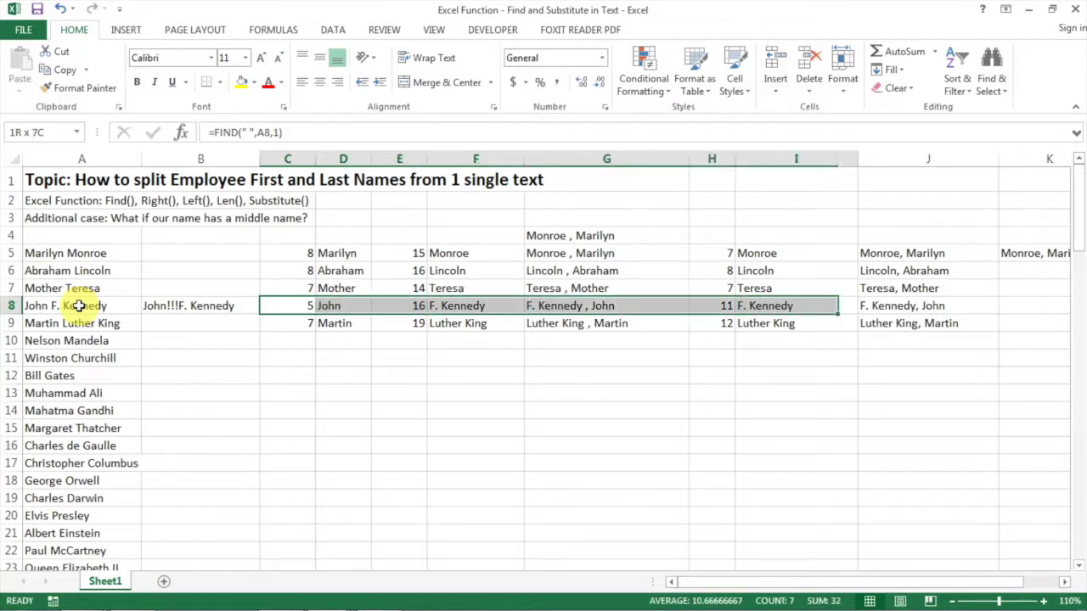
pyautogui.hotkey('shift', 'Right')
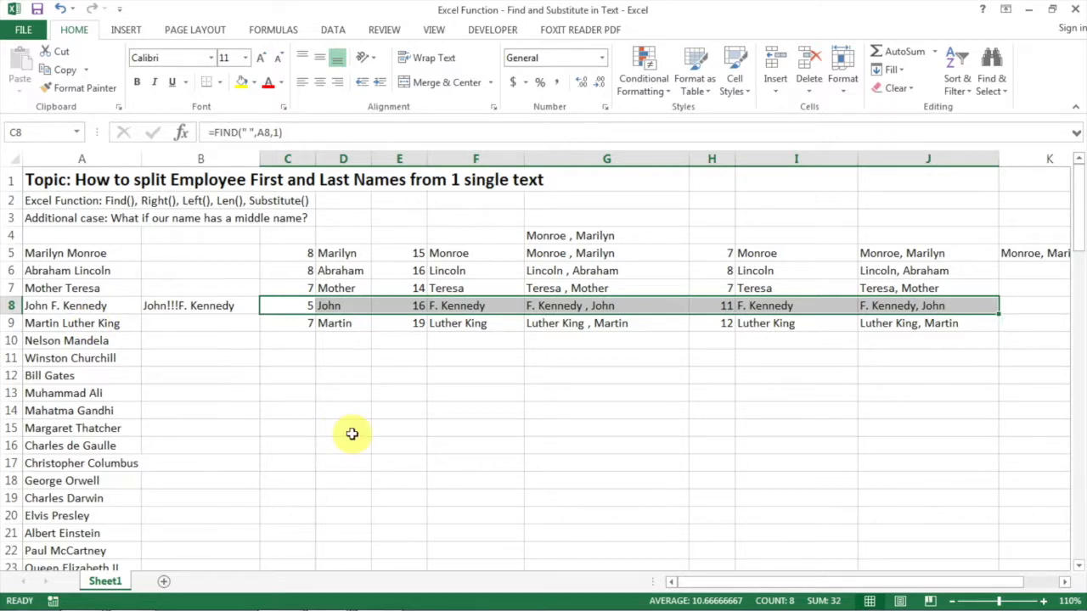
pyautogui.hotkey('ctrl', 'h')
pyautogui.moveTo(291, 250); pyautogui.dragTo(568, 102)
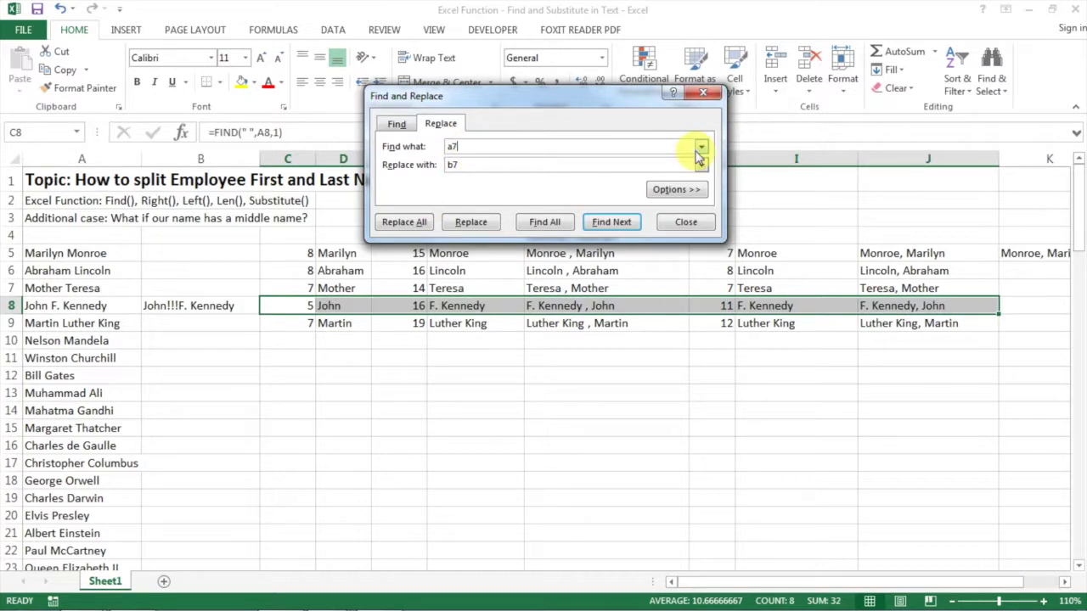
# - Replace a8 with b8 in C8:J8 so J8 reads Kennedy, John!!!F
pyautogui.press('BackSpace')
pyautogui.write('8')
pyautogui.click(605, 164)
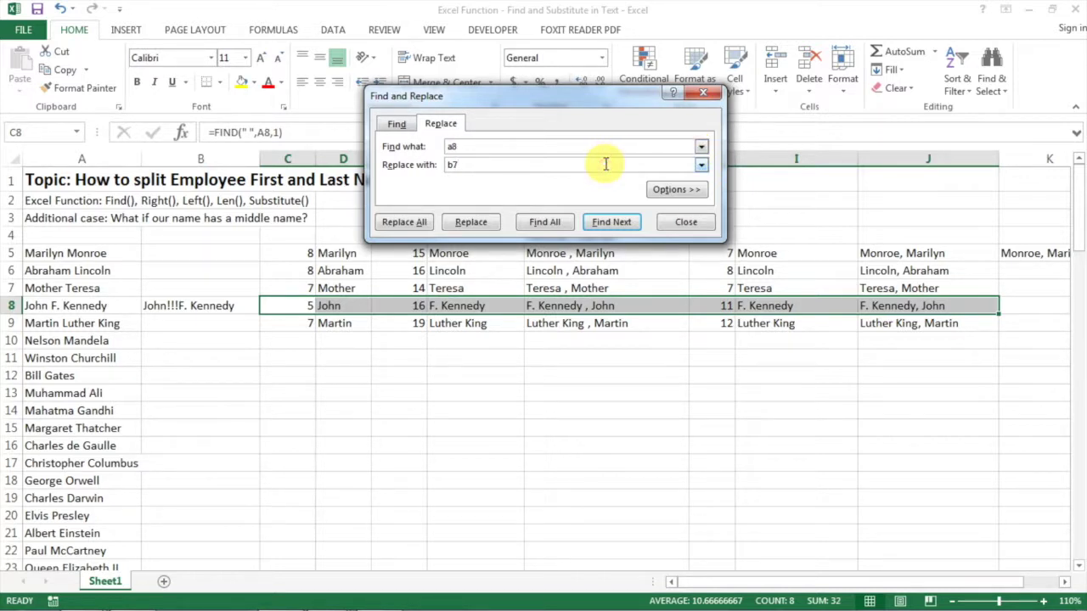
pyautogui.press('BackSpace')
pyautogui.write('8')
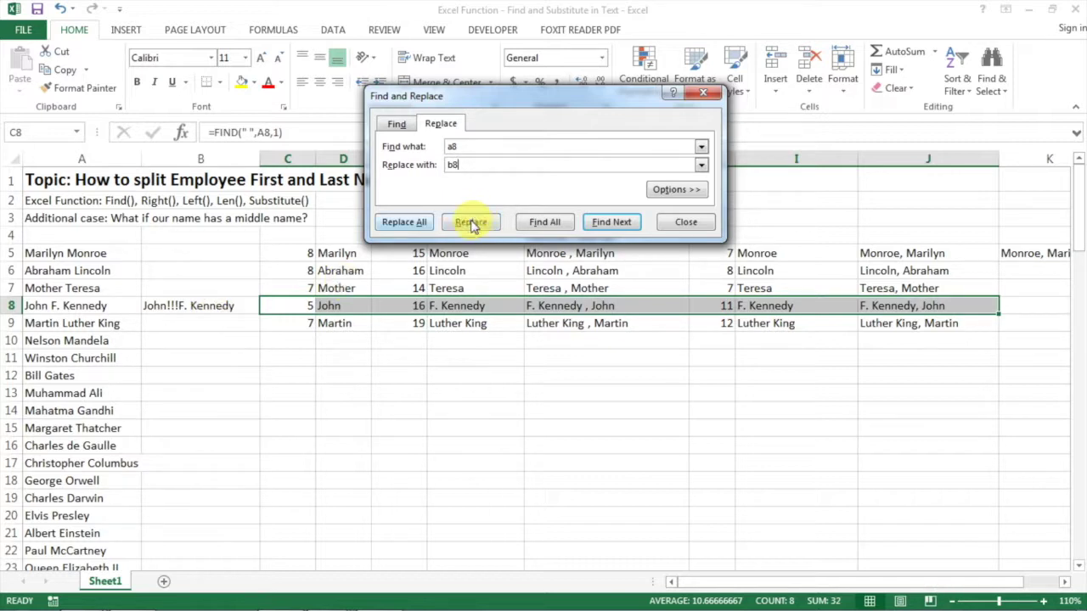
pyautogui.click(417, 222)
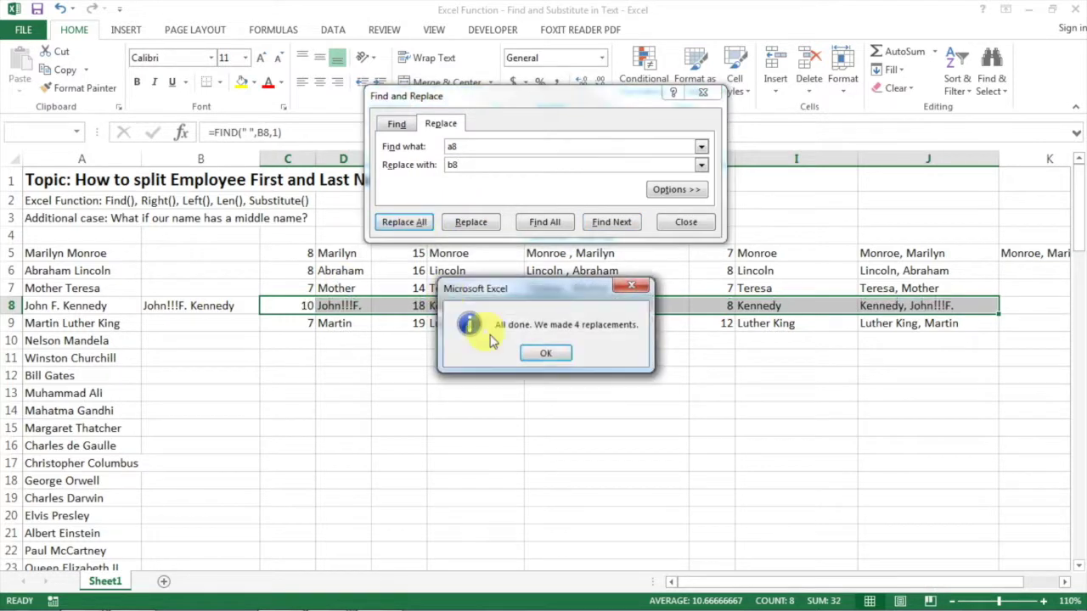
pyautogui.click(546, 353)
pyautogui.click(686, 222)
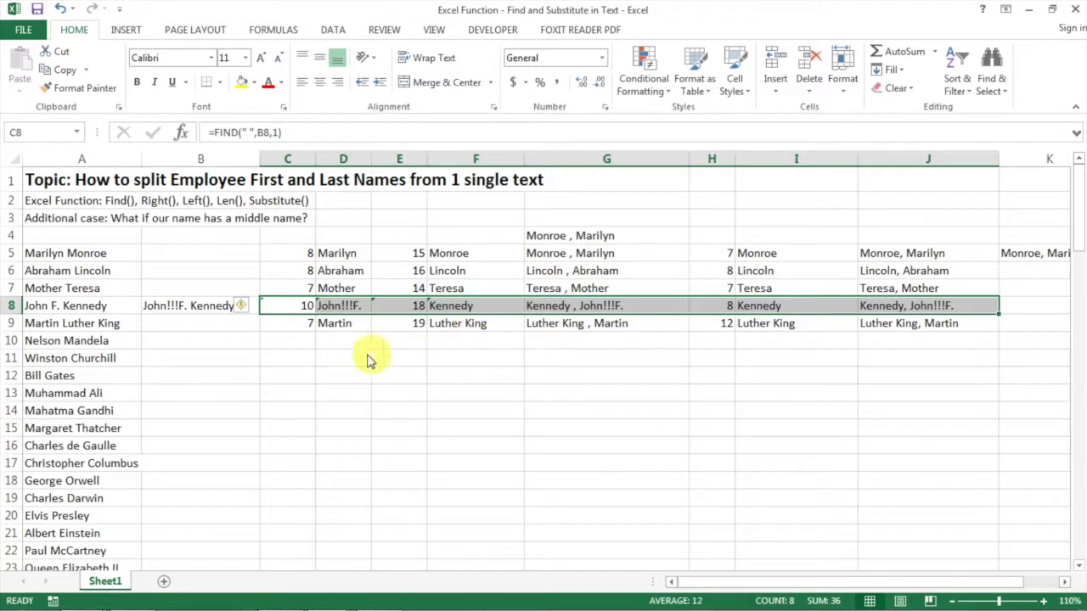
pyautogui.click(308, 308)
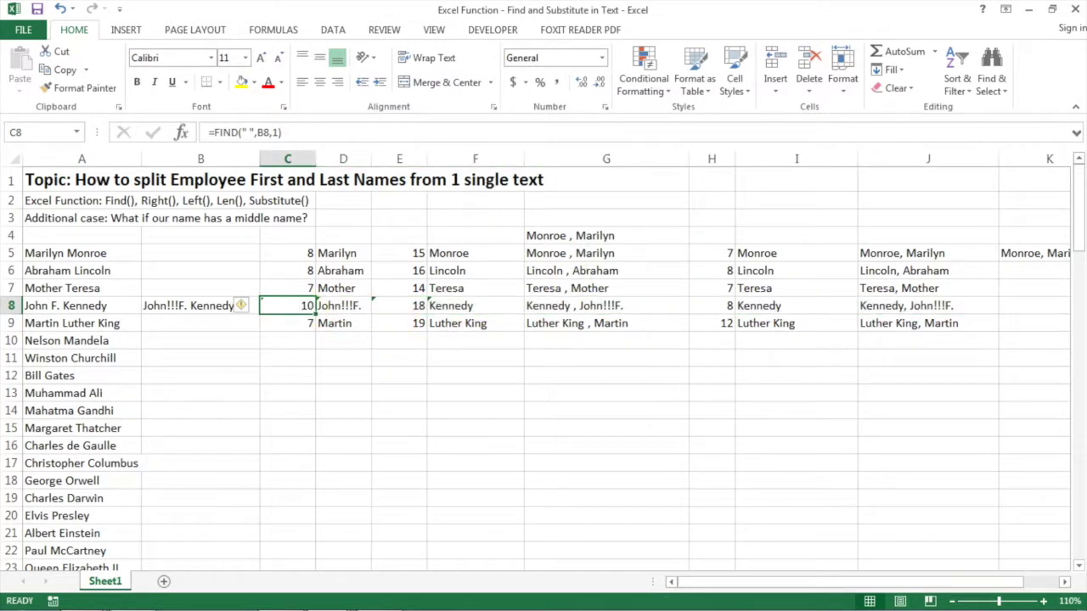
pyautogui.press('Right')
pyautogui.press('Right')
pyautogui.press('Right')
pyautogui.press('Right')
pyautogui.press('Right')
pyautogui.press('Right')
pyautogui.press('Right')
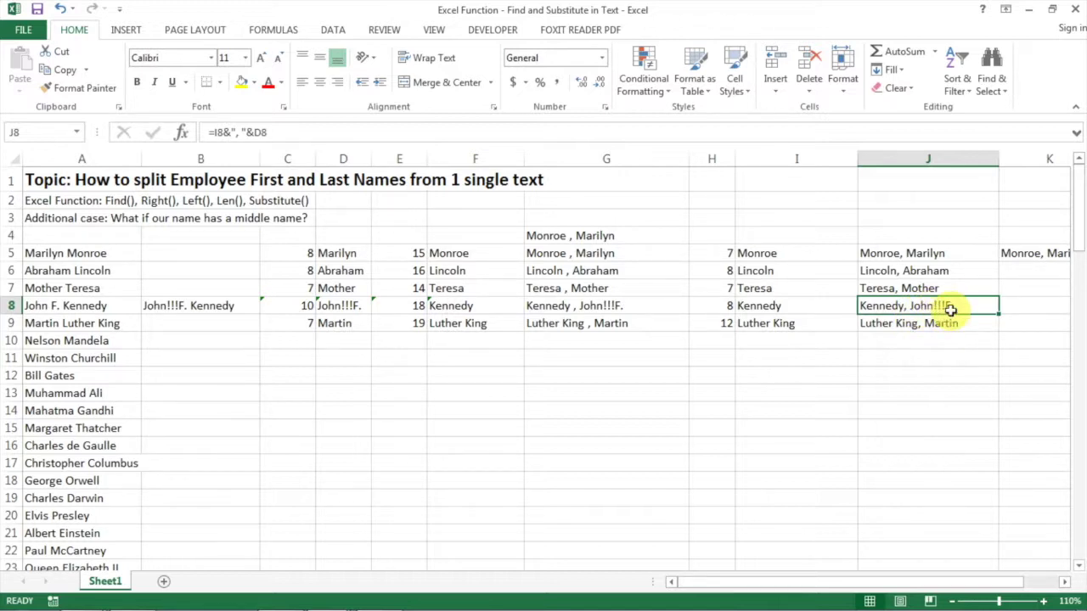
# - Enter =SUBSTITUTE(J8,"!!!"," ",1) in K8 so it reads Kennedy, John F
pyautogui.press('Right')
pyautogui.write('=sub')
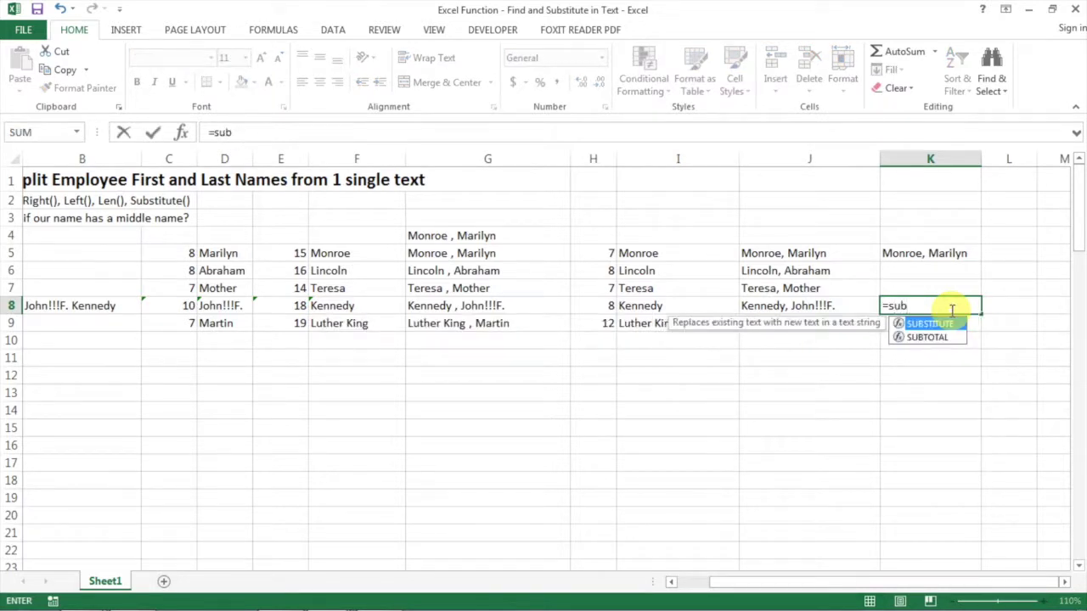
pyautogui.press('Tab')
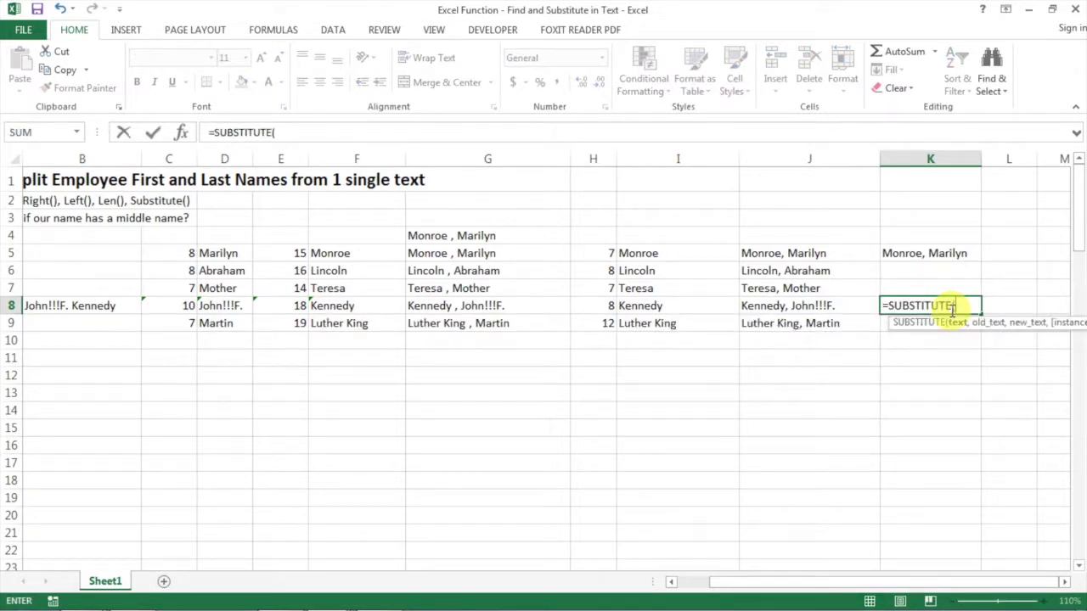
pyautogui.press('Left')
pyautogui.write(',')
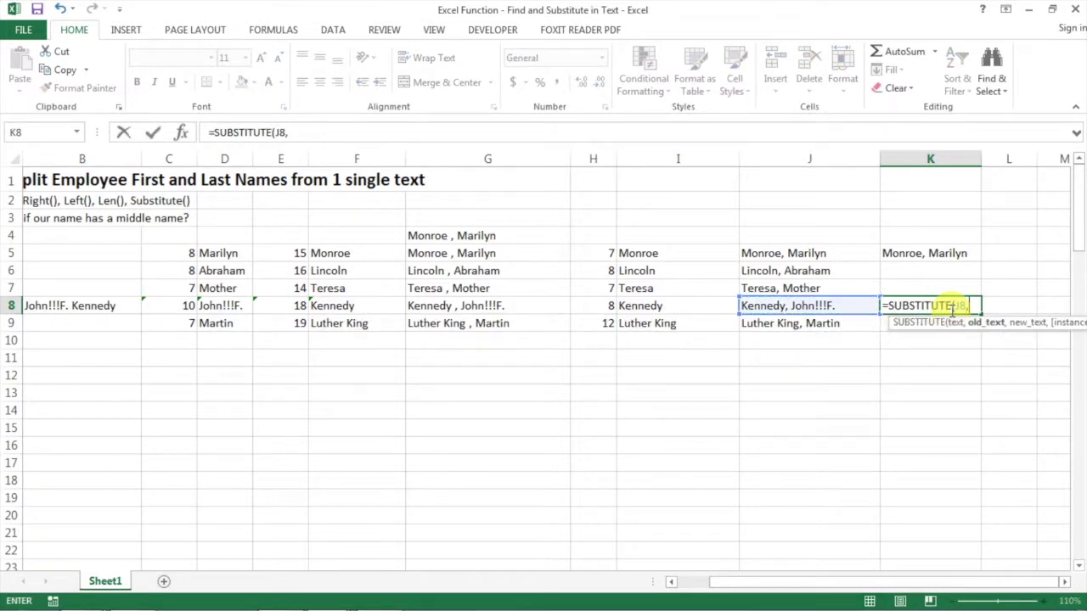
pyautogui.write('"!!!","')
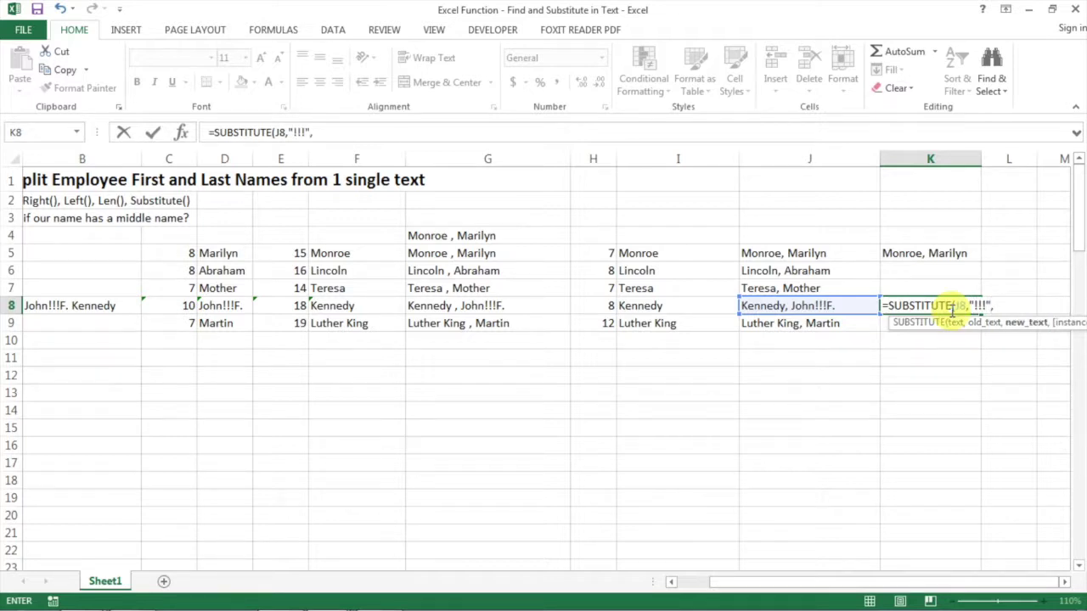
pyautogui.write(' ",1)')
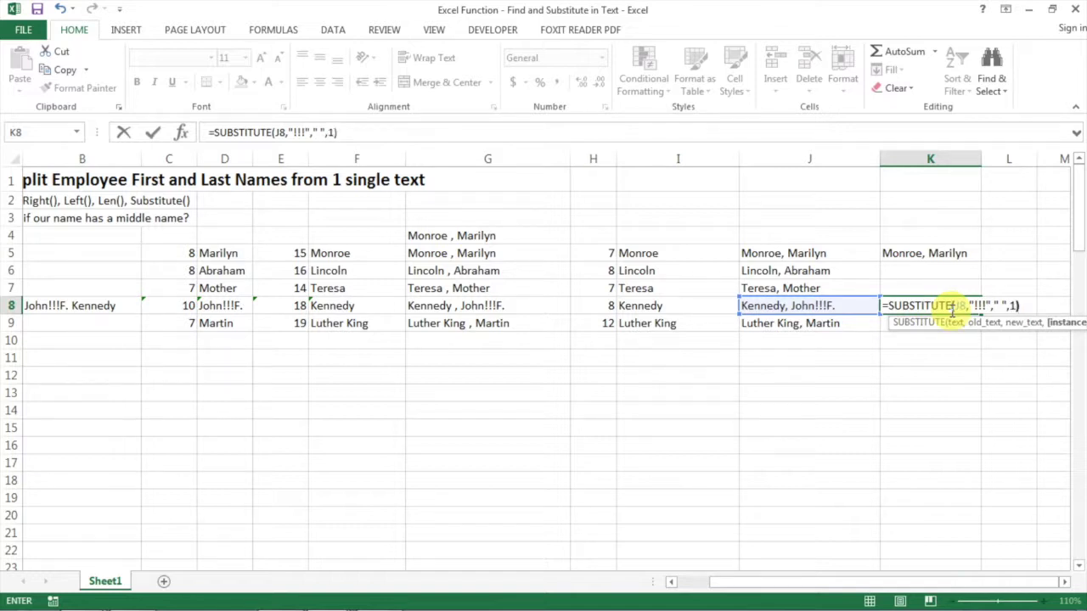
pyautogui.press('Return')
pyautogui.press('Up')
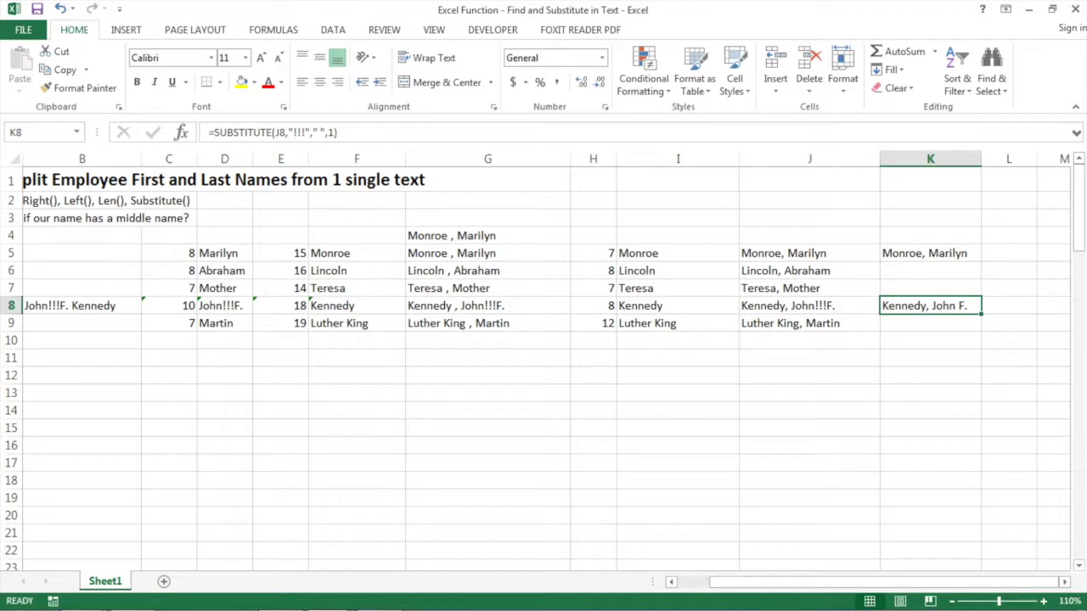
# - Copy the K8 formula into K9, then check the formulas in J9 and K9
pyautogui.hotkey('ctrl', 'c')
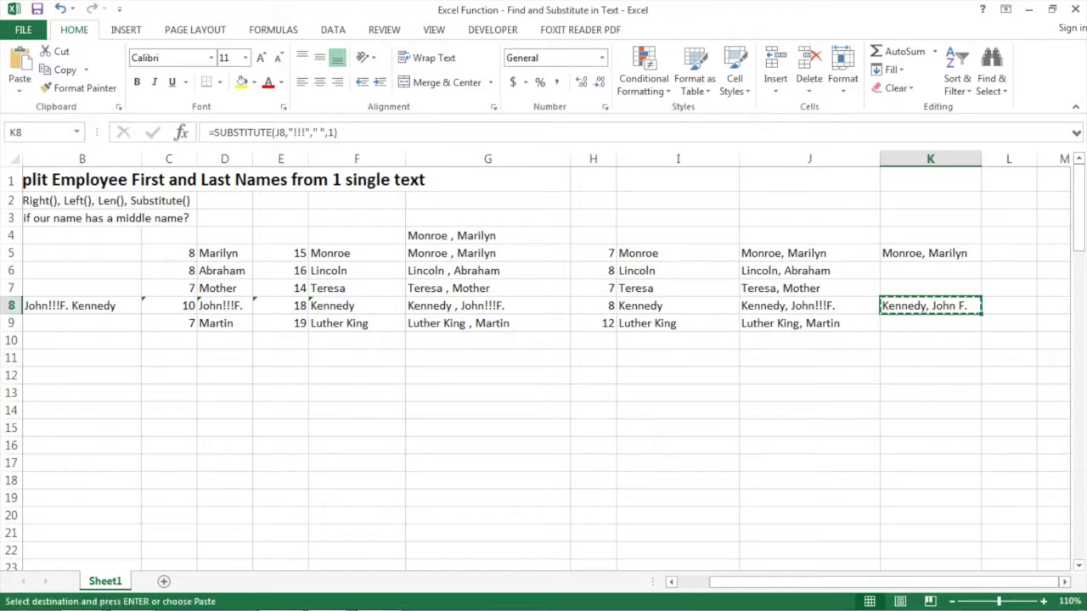
pyautogui.click(930, 323)
pyautogui.hotkey('ctrl', 'v')
pyautogui.press('Escape')
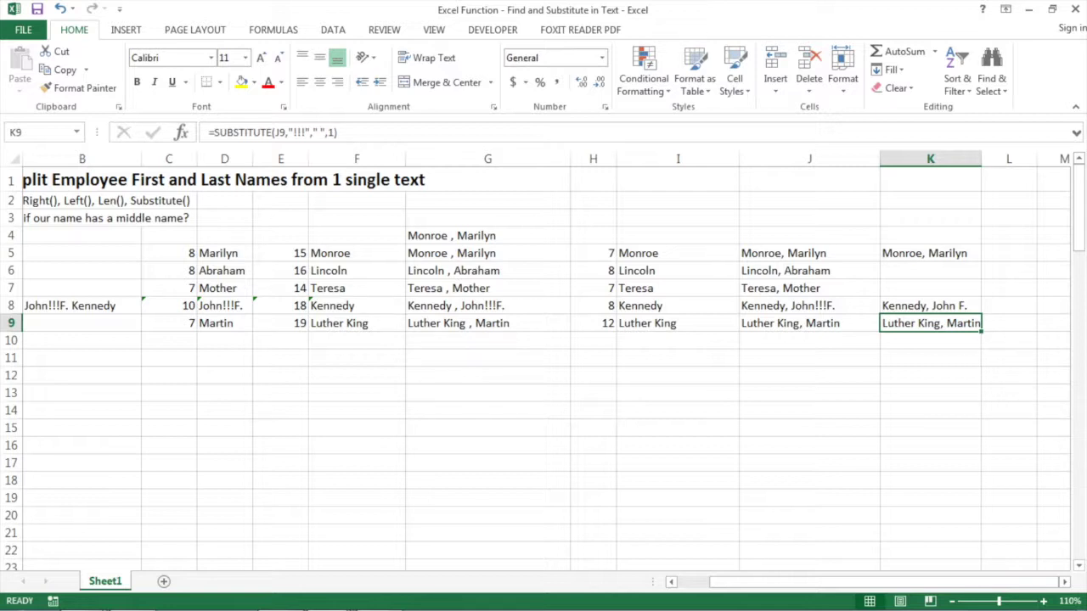
pyautogui.click(790, 323)
pyautogui.click(951, 323)
pyautogui.click(90, 305)
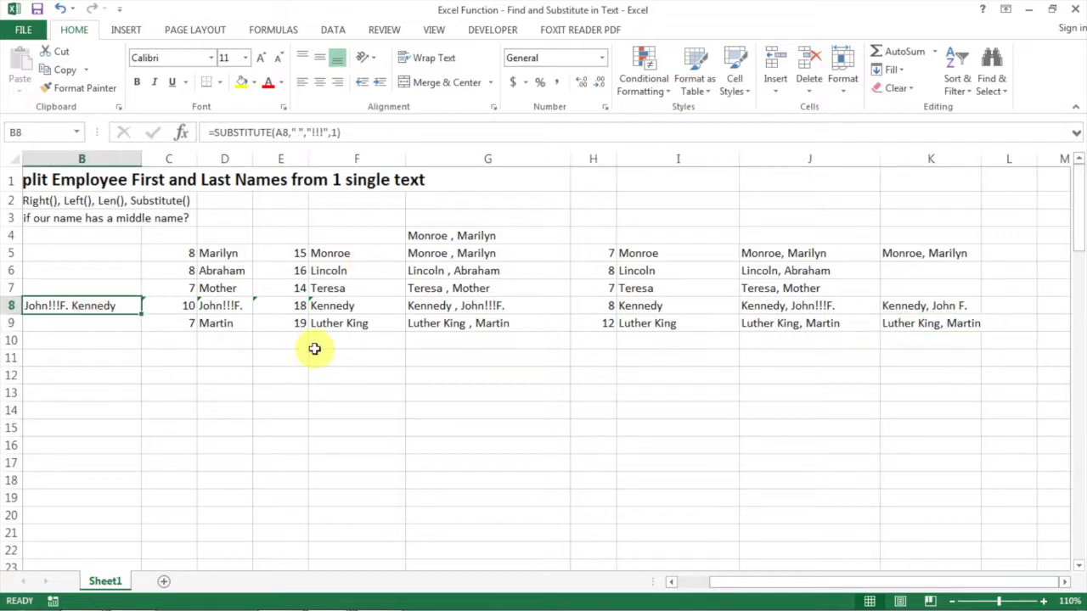
# - Copy the B8 placeholder formula into B9 and review row 9
pyautogui.hotkey('ctrl', 'c')
pyautogui.press('Down')
pyautogui.hotkey('ctrl', 'v')
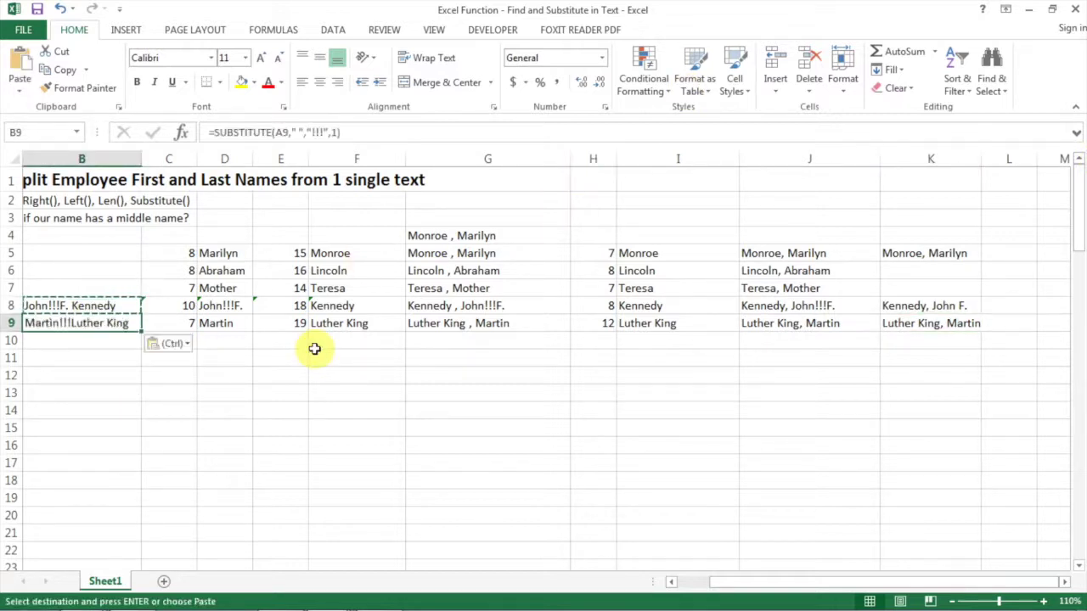
pyautogui.press('Escape')
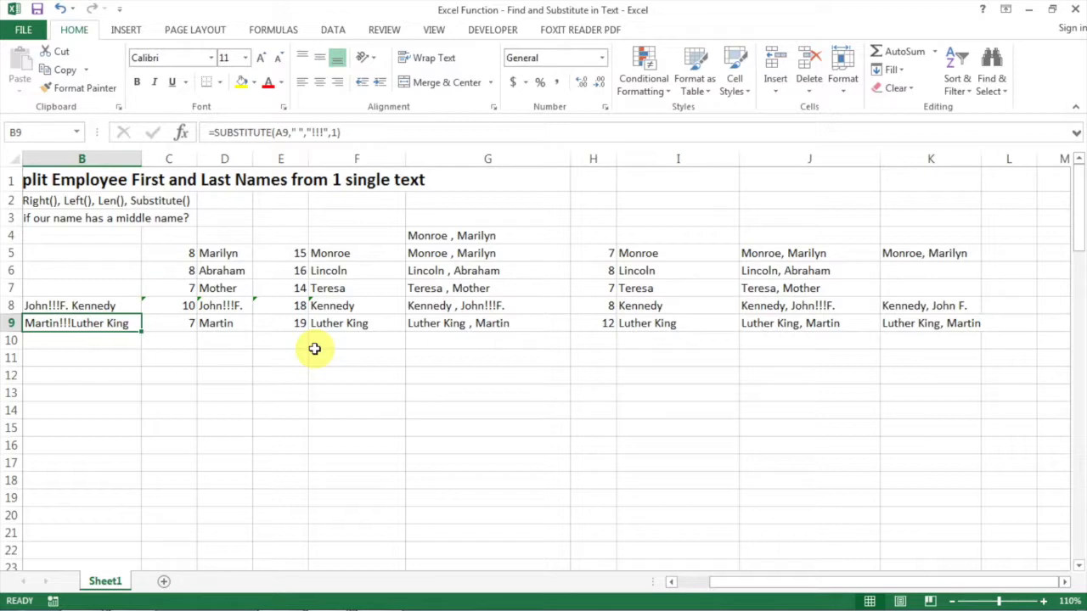
pyautogui.press('Left')
pyautogui.press('Up')
pyautogui.press('Right')
pyautogui.press('Right')
pyautogui.press('Down')
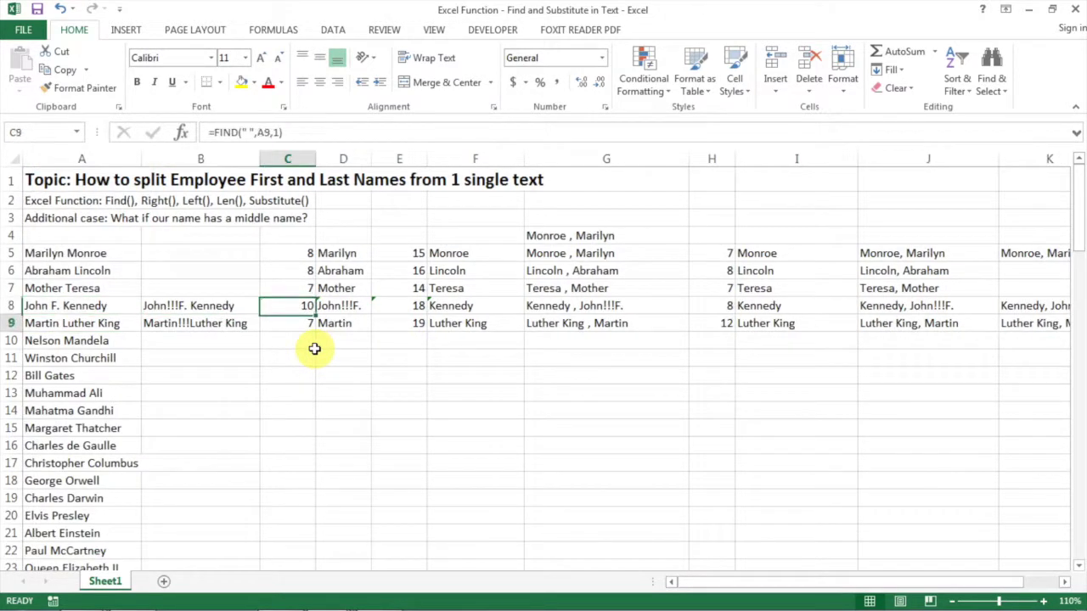
pyautogui.press('Right')
pyautogui.press('Right')
pyautogui.press('Right')
pyautogui.press('Right')
pyautogui.press('Right')
pyautogui.press('Right')
pyautogui.press('Right')
pyautogui.press('Right')
pyautogui.press('Right')
pyautogui.press('Right')
pyautogui.press('Left')
pyautogui.press('Left')
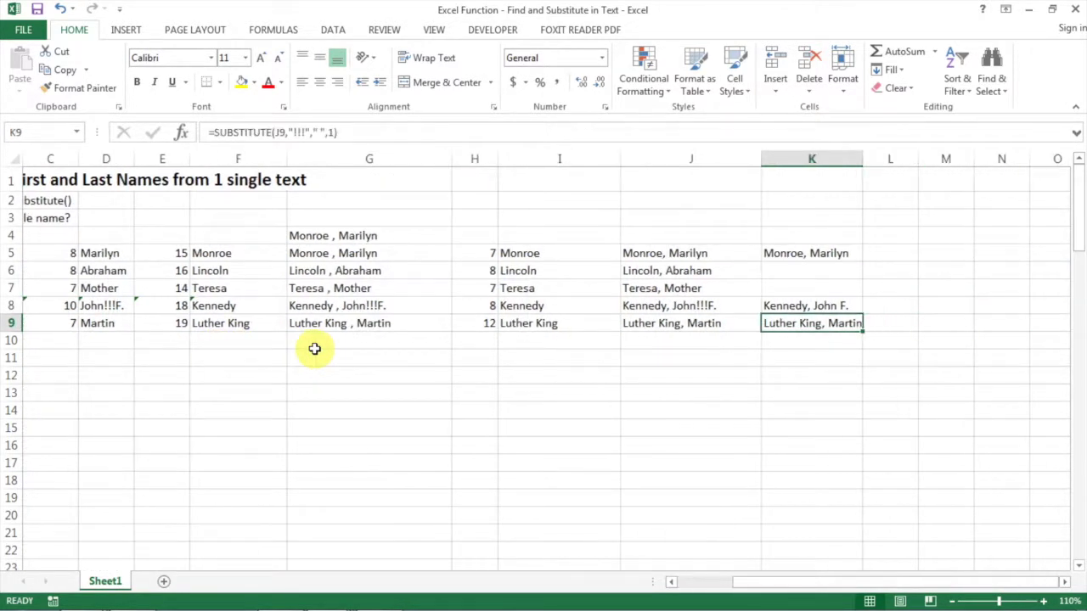
pyautogui.press('Left')
pyautogui.press('Left')
pyautogui.press('Left')
pyautogui.press('Left')
pyautogui.press('Left')
pyautogui.press('Left')
pyautogui.press('Left')
pyautogui.press('Left')
pyautogui.press('Left')
pyautogui.press('Left')
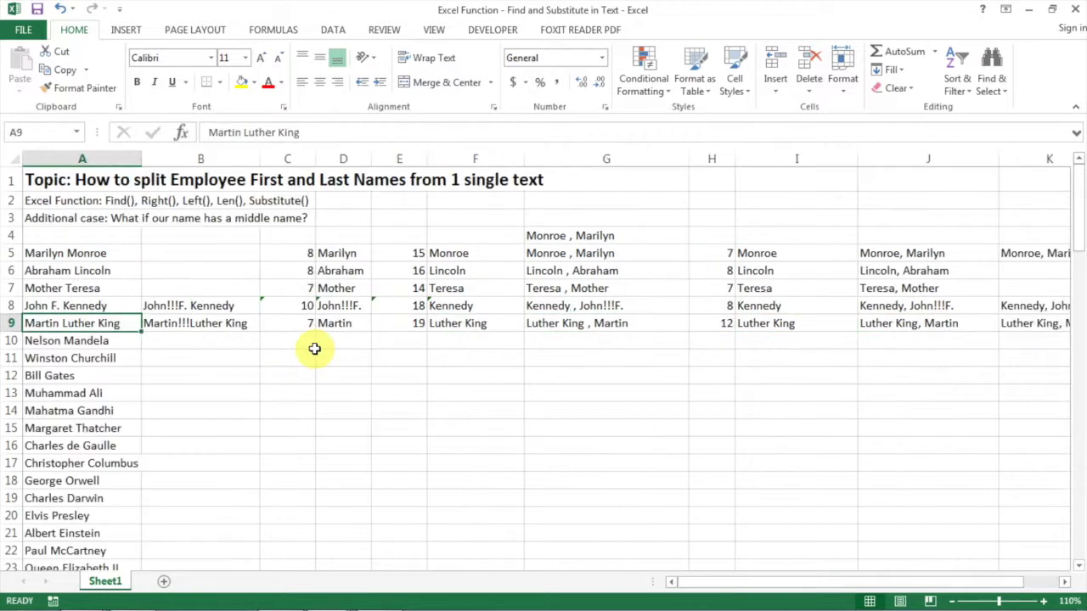
pyautogui.press('Right')
pyautogui.press('Right')
pyautogui.press('Up')
# - Copy formulas C8:K8 into row 9 so K9 reads King, Martin Luther
pyautogui.hotkey('shift', 'Right')
pyautogui.hotkey('shift', 'Right')
pyautogui.hotkey('shift', 'Right')
pyautogui.hotkey('shift', 'Right')
pyautogui.hotkey('shift', 'Right')
pyautogui.hotkey('shift', 'Right')
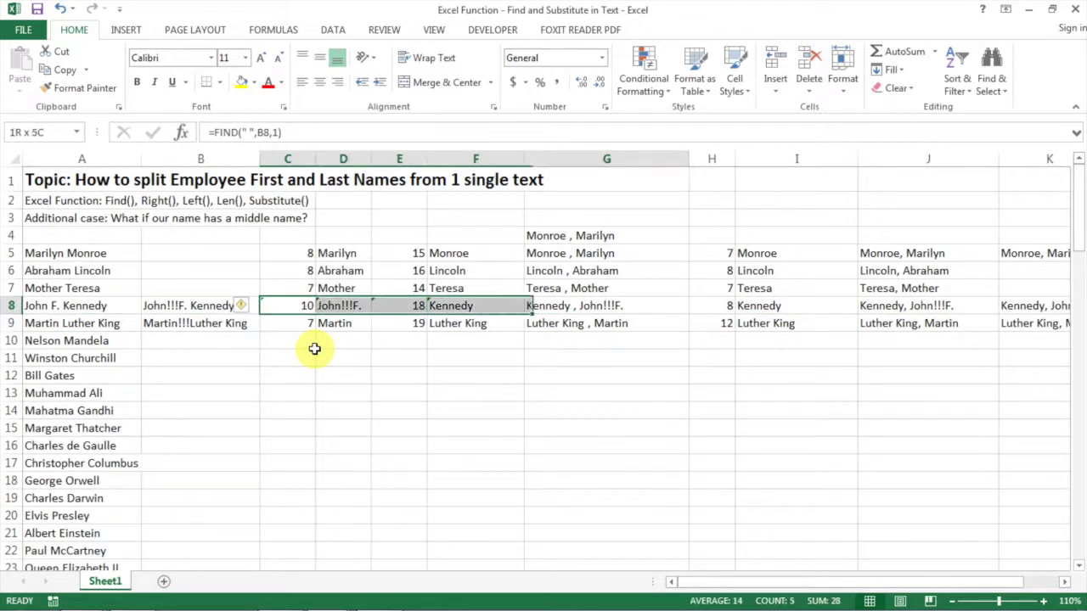
pyautogui.hotkey('shift', 'Right')
pyautogui.hotkey('shift', 'Right')
pyautogui.hotkey('ctrl', 'c')
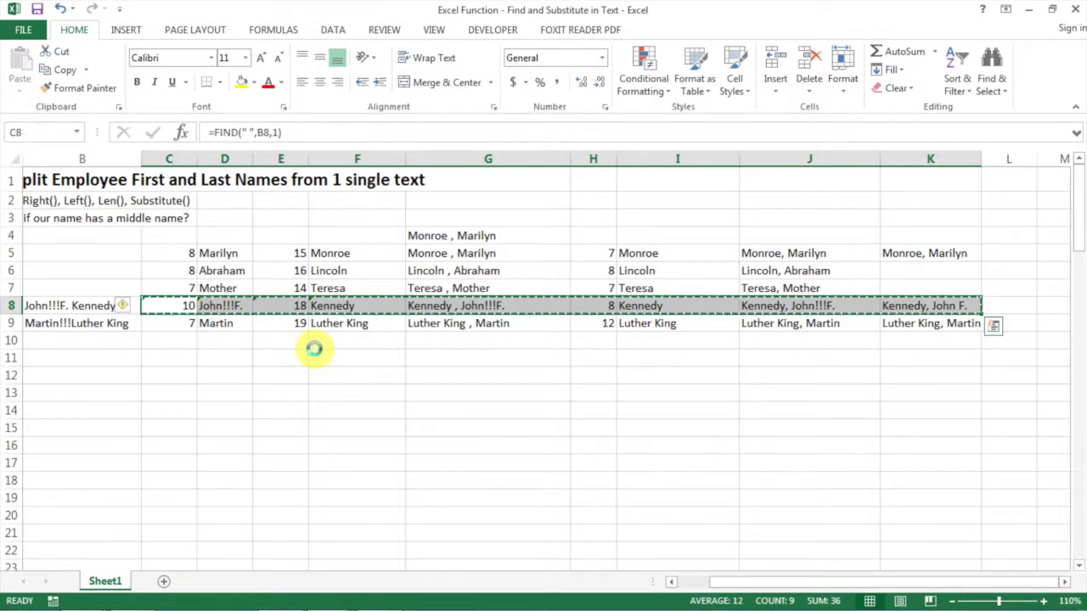
pyautogui.press('Down')
pyautogui.hotkey('ctrl', 'v')
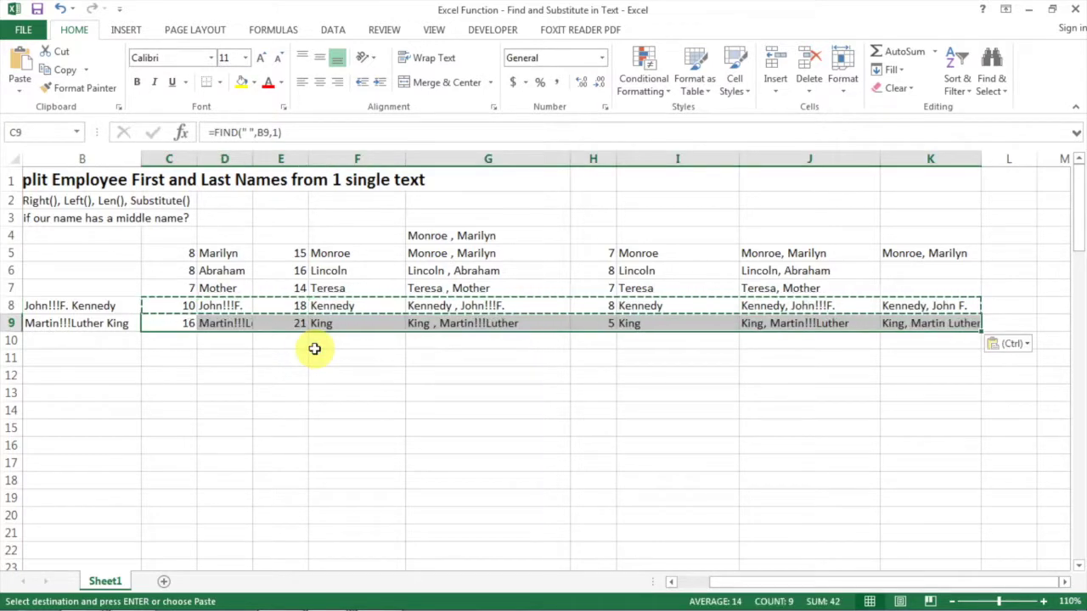
pyautogui.press('Escape')
pyautogui.hotkey('ctrl', 'Right')
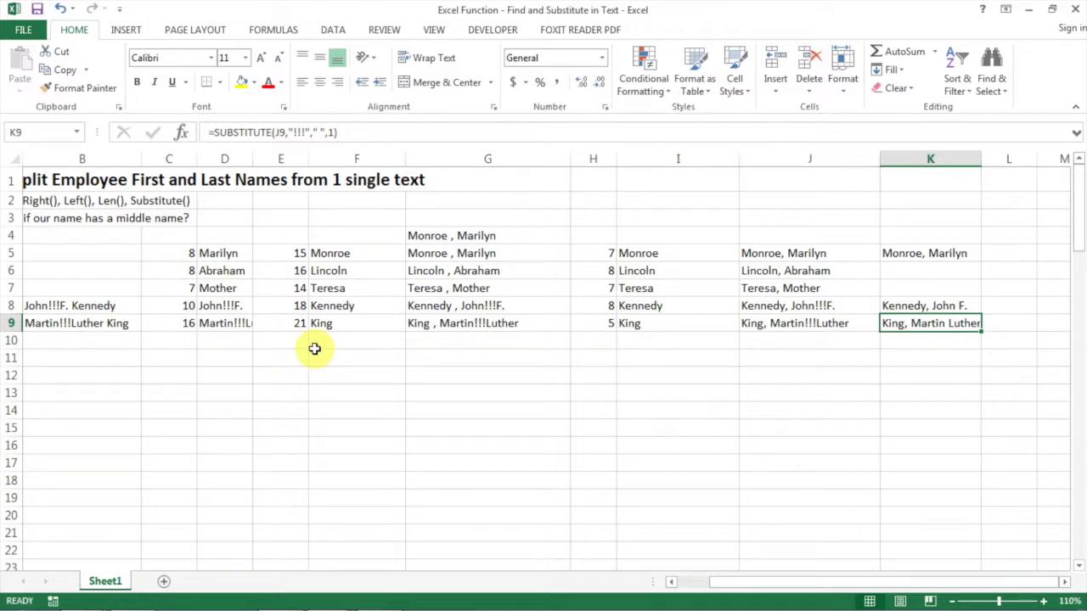
pyautogui.hotkey('ctrl', 'Left')
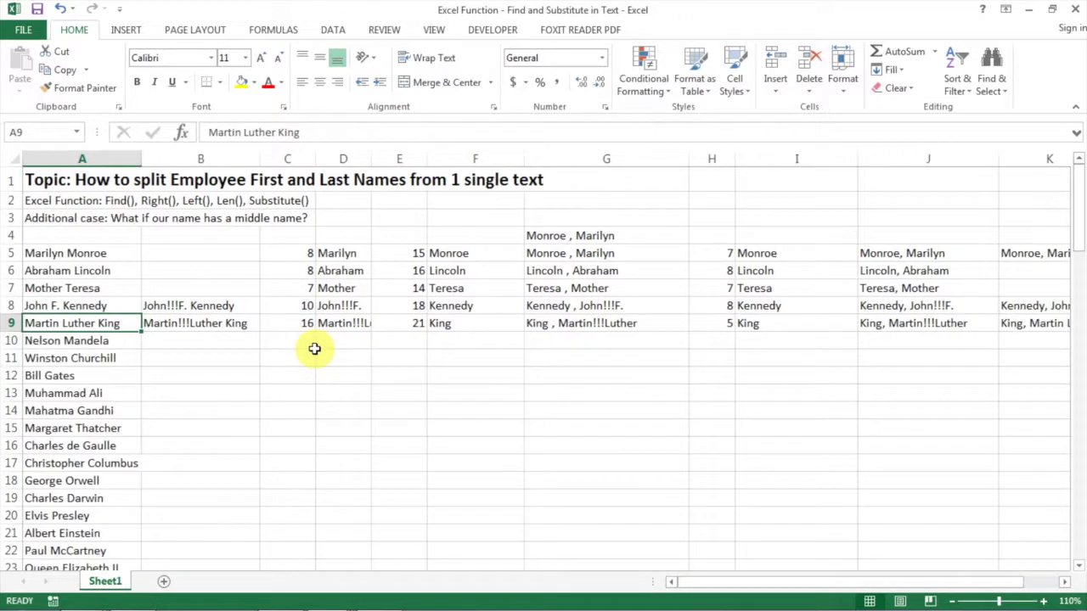